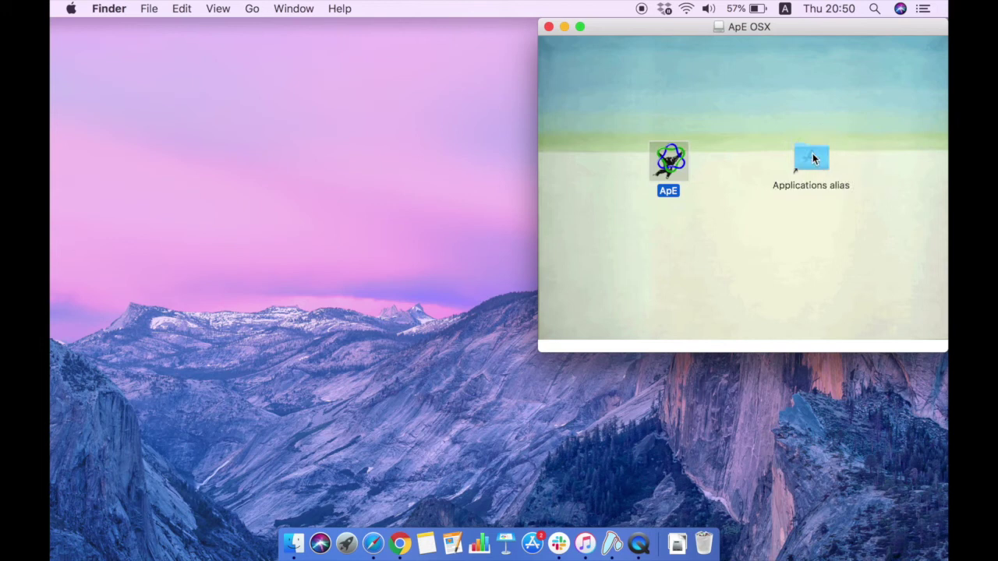
- Close the installer disk window and launch ApE from Applications, approving the Gatekeeper prompt
{"action": "left_click", "coordinate": [294, 547]}
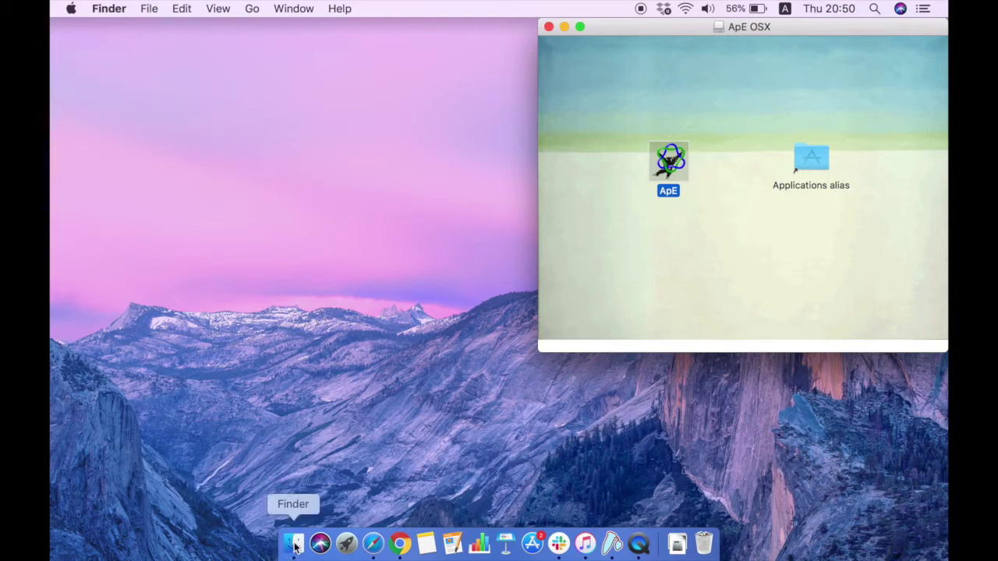
{"action": "left_click", "coordinate": [548, 26]}
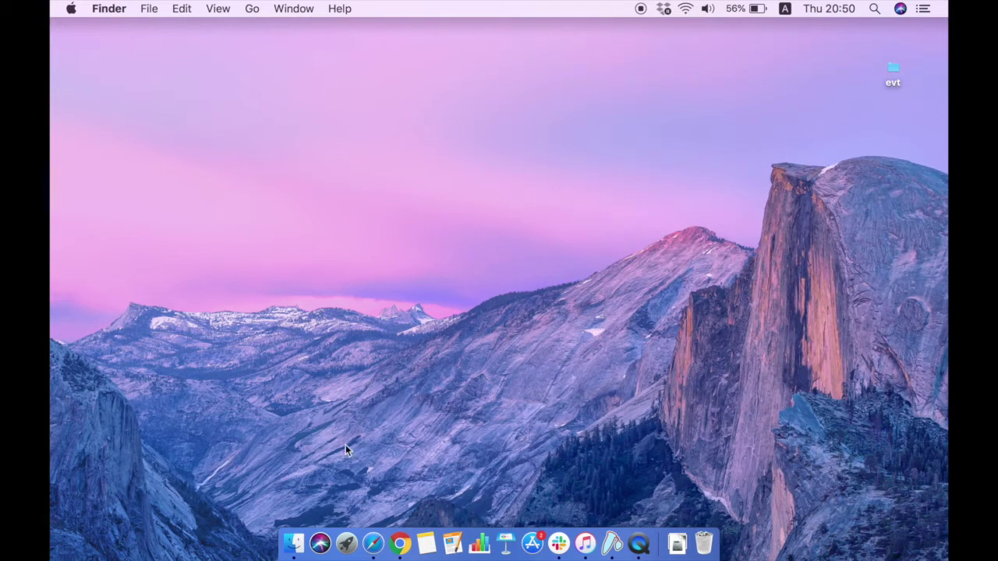
{"action": "left_click", "coordinate": [294, 545]}
{"action": "left_click", "coordinate": [327, 139]}
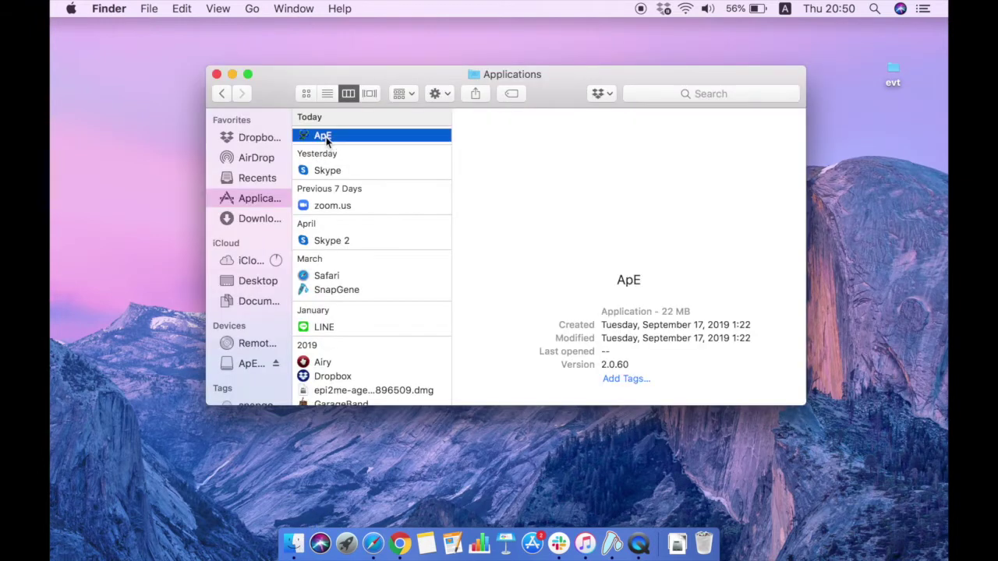
{"action": "right_click", "coordinate": [324, 137]}
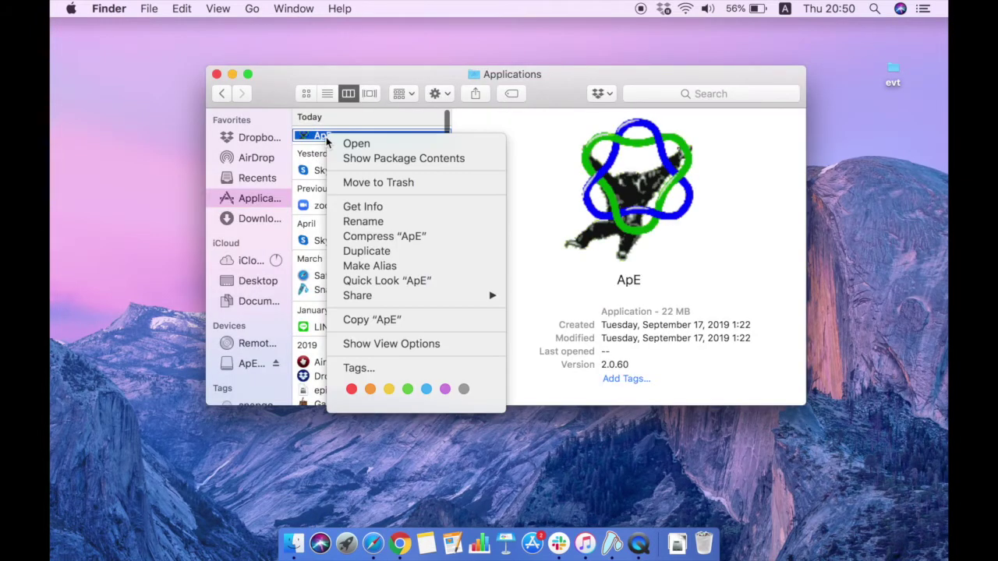
{"action": "left_click", "coordinate": [347, 145]}
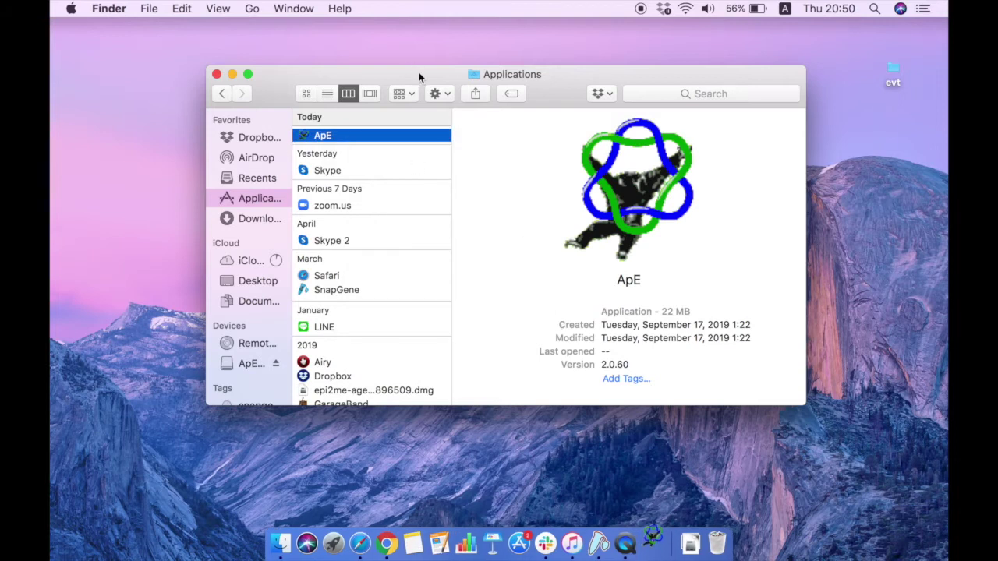
{"action": "left_click_drag", "start_coordinate": [416, 72], "coordinate": [307, 69]}
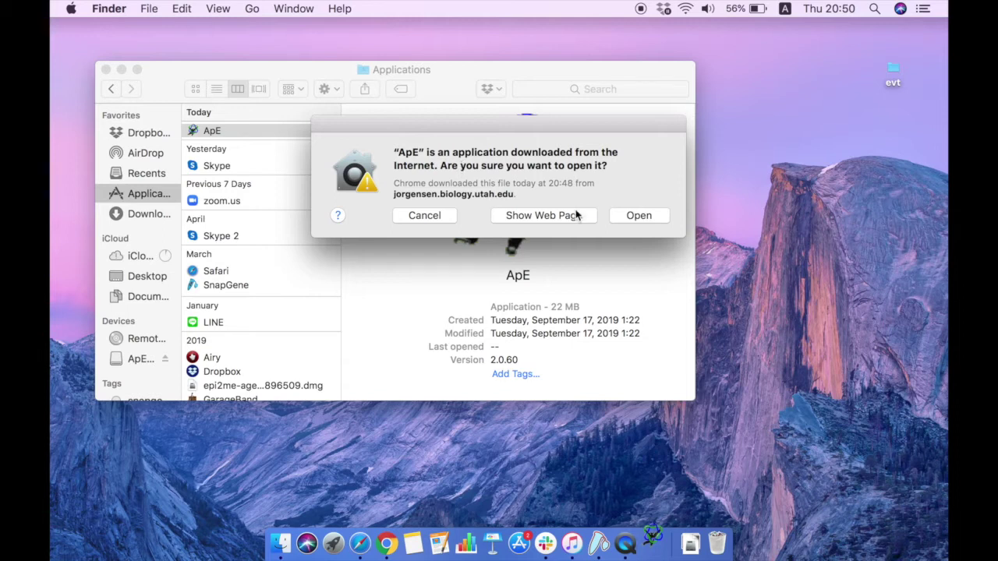
{"action": "left_click", "coordinate": [666, 215]}
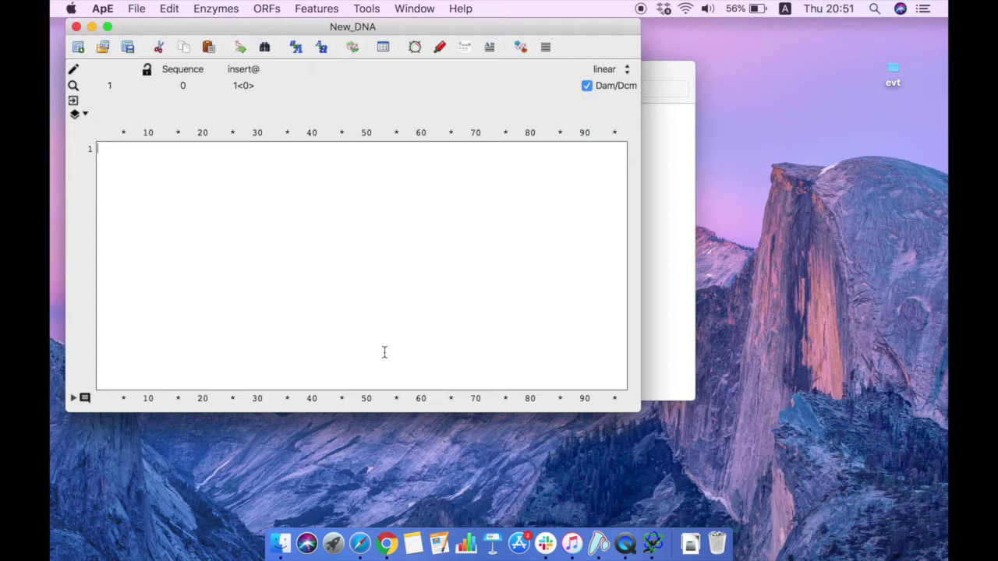
- Select the full pBluescript SK (-) FASTA sequence on Addgene's Sequence tab in Chrome
{"action": "left_click", "coordinate": [393, 535]}
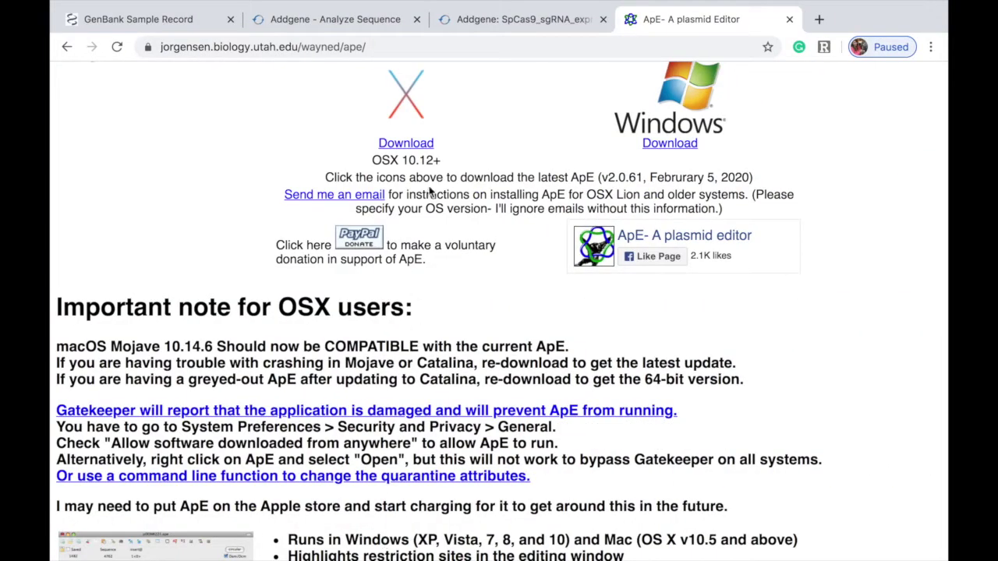
{"action": "left_click", "coordinate": [357, 18]}
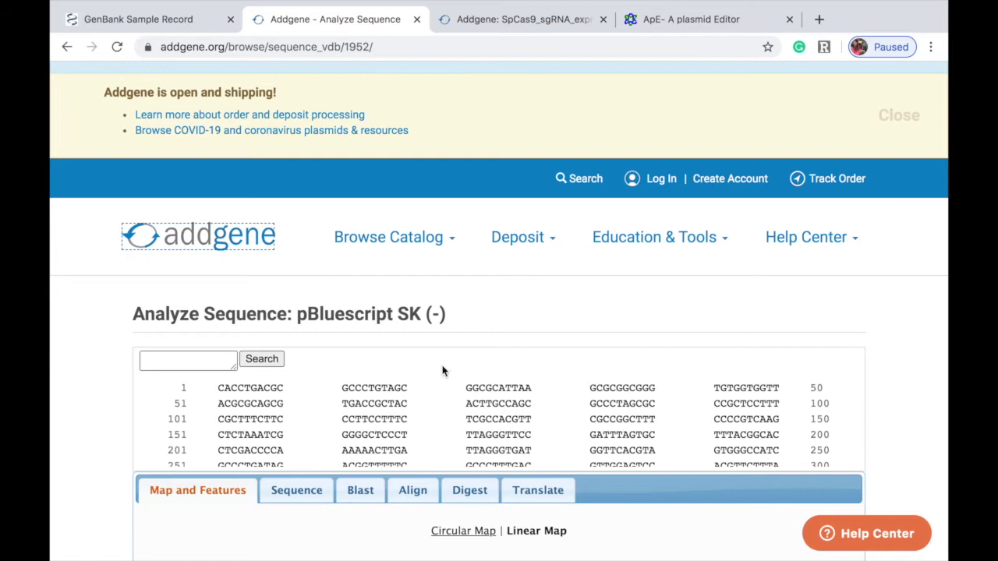
{"action": "scroll", "coordinate": [451, 410], "scroll_direction": "down", "scroll_amount": 5}
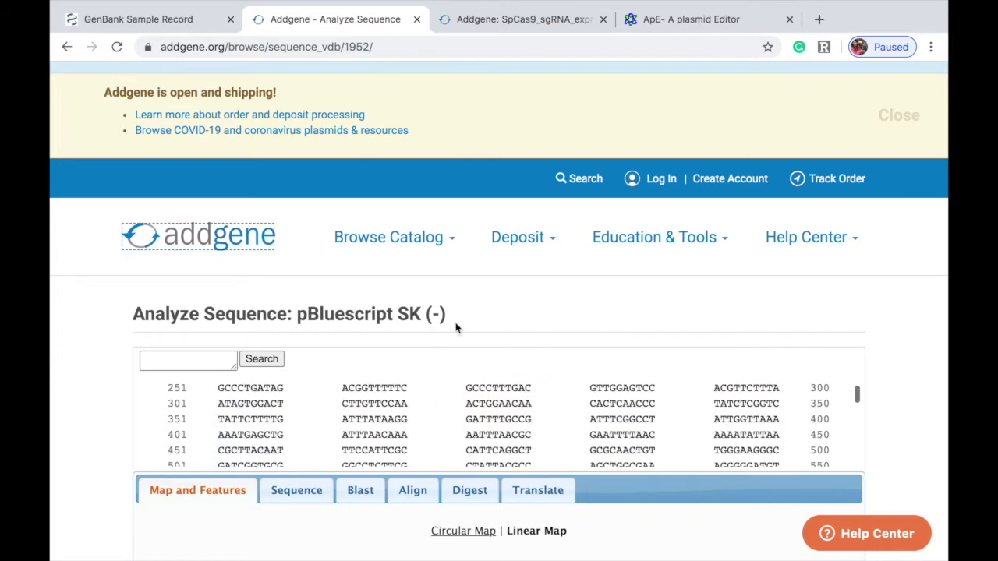
{"action": "scroll", "coordinate": [456, 327], "scroll_direction": "down", "scroll_amount": 10}
{"action": "scroll", "coordinate": [456, 328], "scroll_direction": "up", "scroll_amount": 7}
{"action": "scroll", "coordinate": [368, 117], "scroll_direction": "up", "scroll_amount": 8}
{"action": "scroll", "coordinate": [285, 202], "scroll_direction": "down", "scroll_amount": 2}
{"action": "left_click", "coordinate": [289, 287]}
{"action": "scroll", "coordinate": [328, 351], "scroll_direction": "down", "scroll_amount": 3}
{"action": "scroll", "coordinate": [353, 415], "scroll_direction": "down", "scroll_amount": 3}
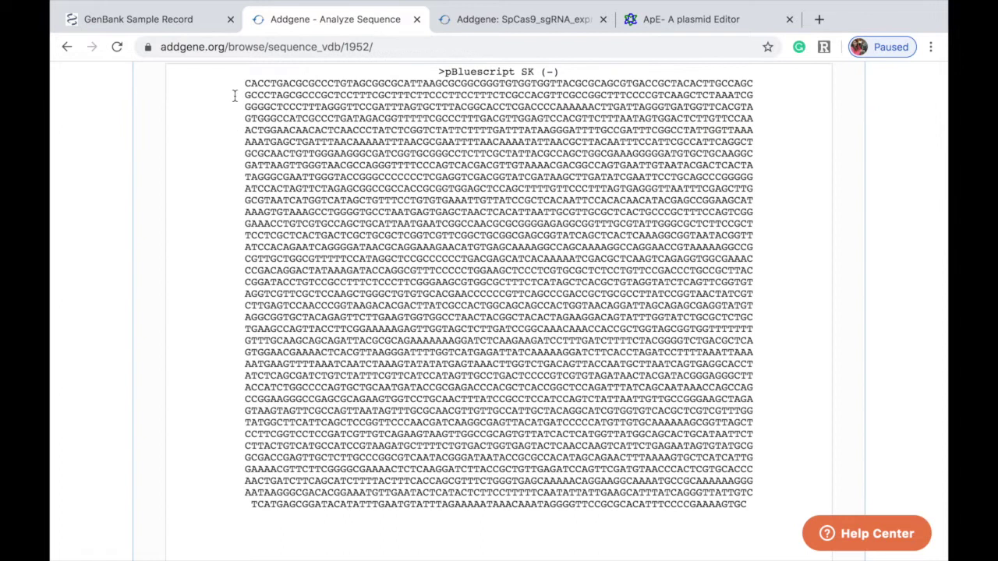
{"action": "left_click_drag", "start_coordinate": [241, 85], "coordinate": [748, 308]}
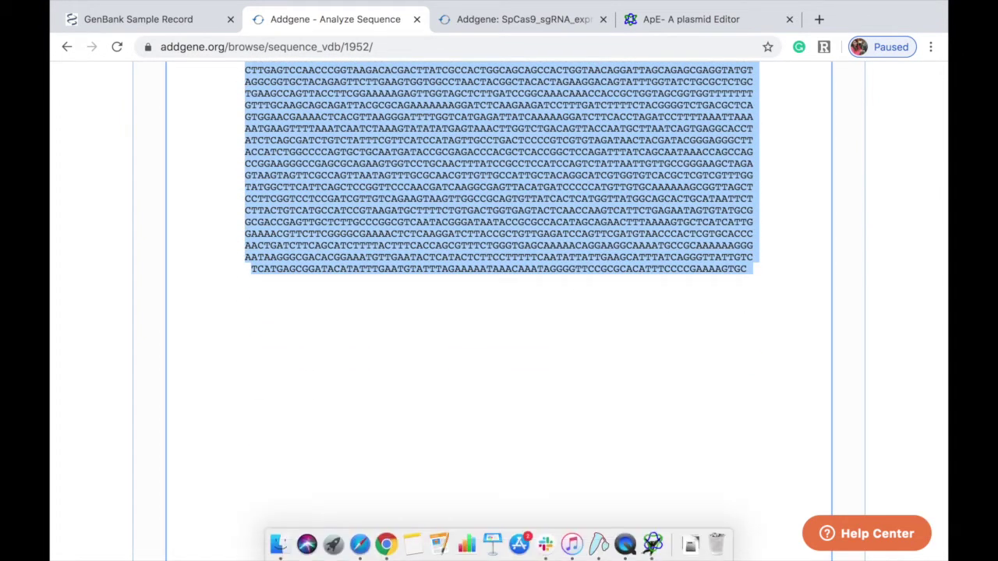
- Paste the sequence into ApE's empty New_DNA window, giving 2958 bp
{"action": "left_click", "coordinate": [653, 545]}
{"action": "key", "text": "super+v"}
{"action": "left_click", "coordinate": [288, 253]}
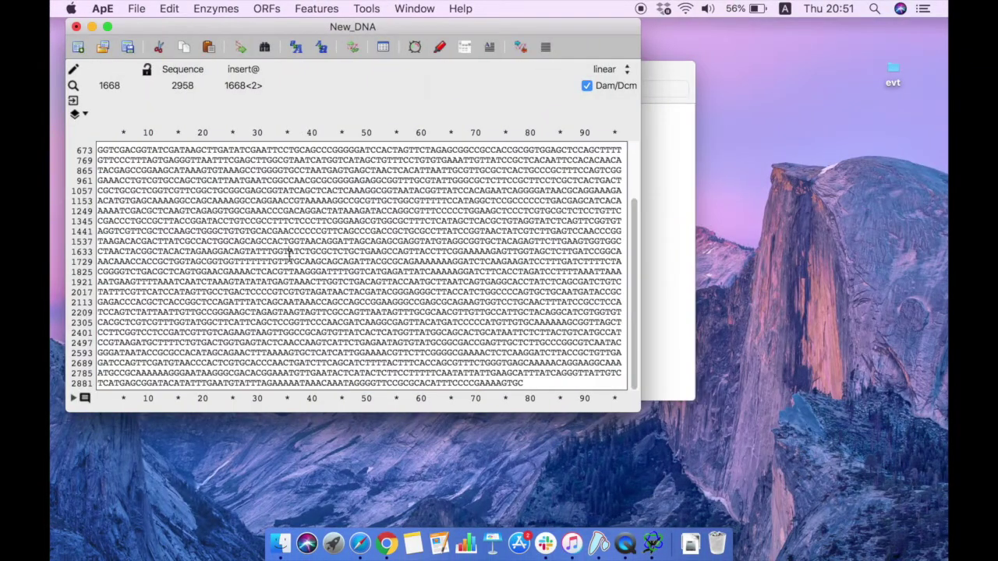
- Select bases 511 to 714 (204 bp) of the sequence in ApE
{"action": "scroll", "coordinate": [289, 253], "scroll_direction": "up", "scroll_amount": 3}
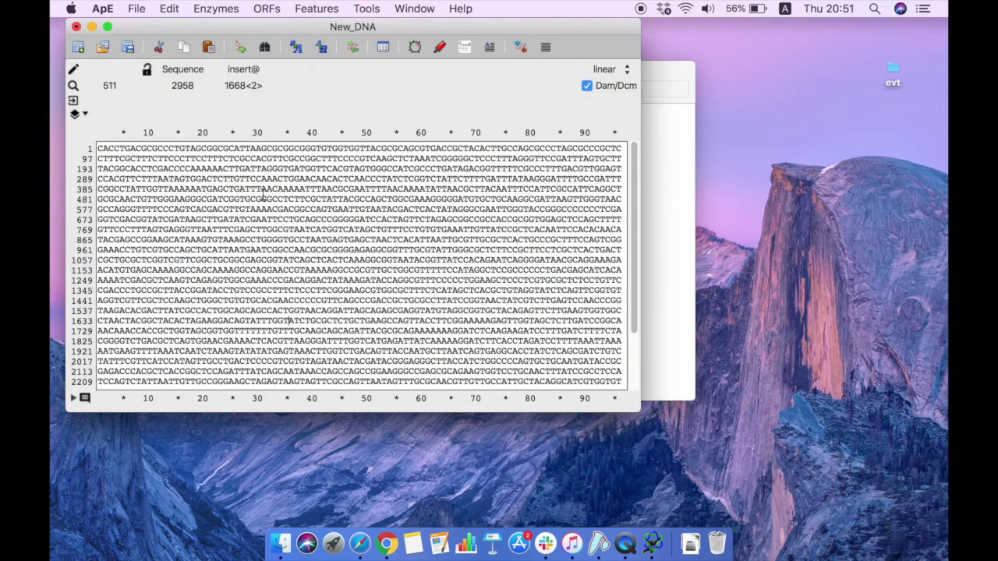
{"action": "left_click_drag", "start_coordinate": [262, 199], "coordinate": [327, 220]}
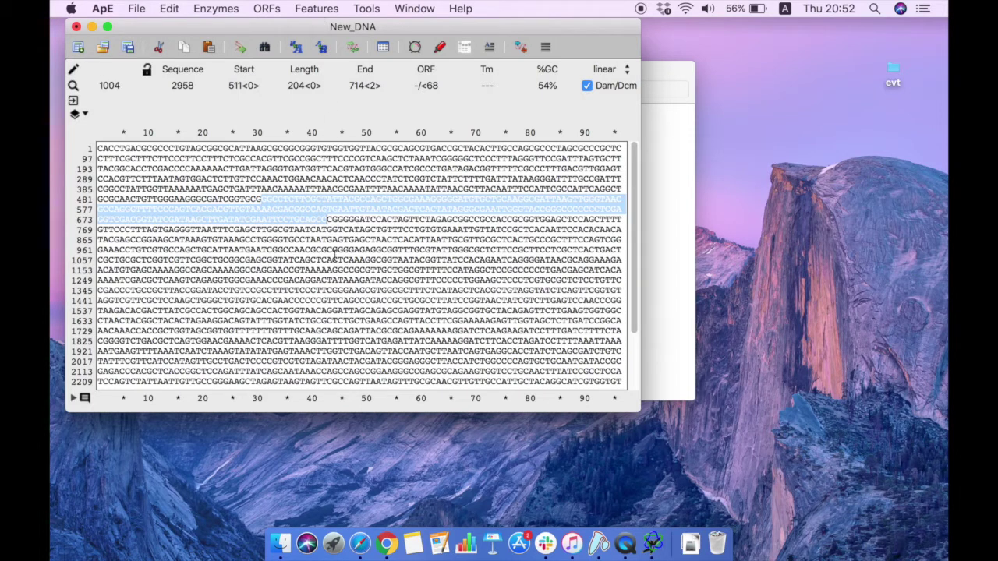
- Create a new feature on the selection named fragment-1 with type gene
{"action": "left_click", "coordinate": [316, 10]}
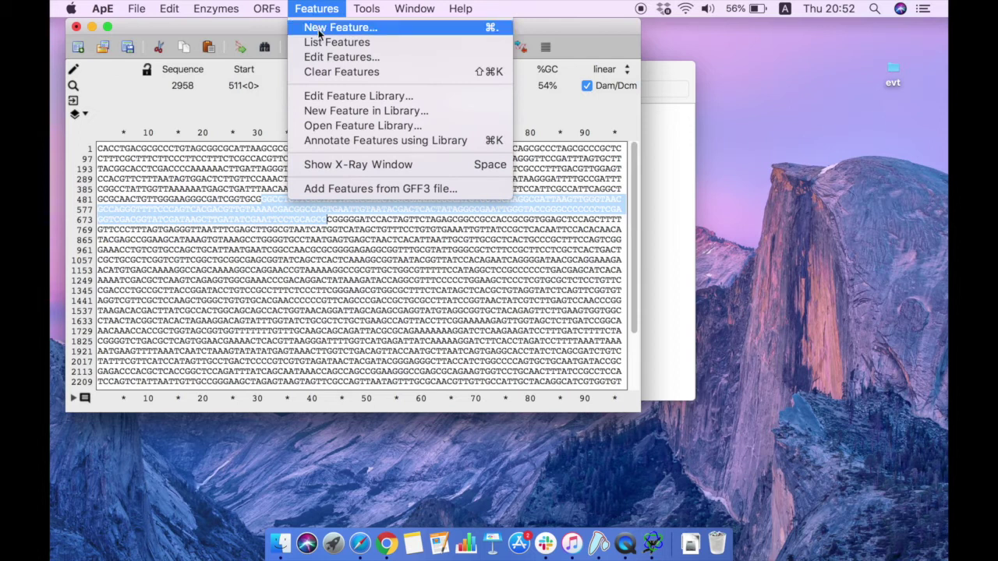
{"action": "left_click", "coordinate": [321, 28]}
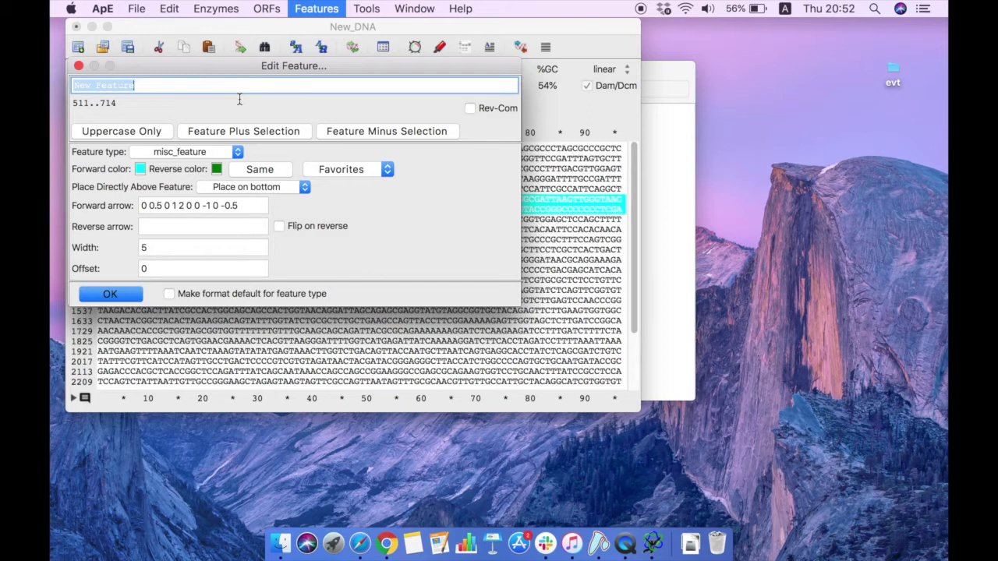
{"action": "type", "text": "fragment-1"}
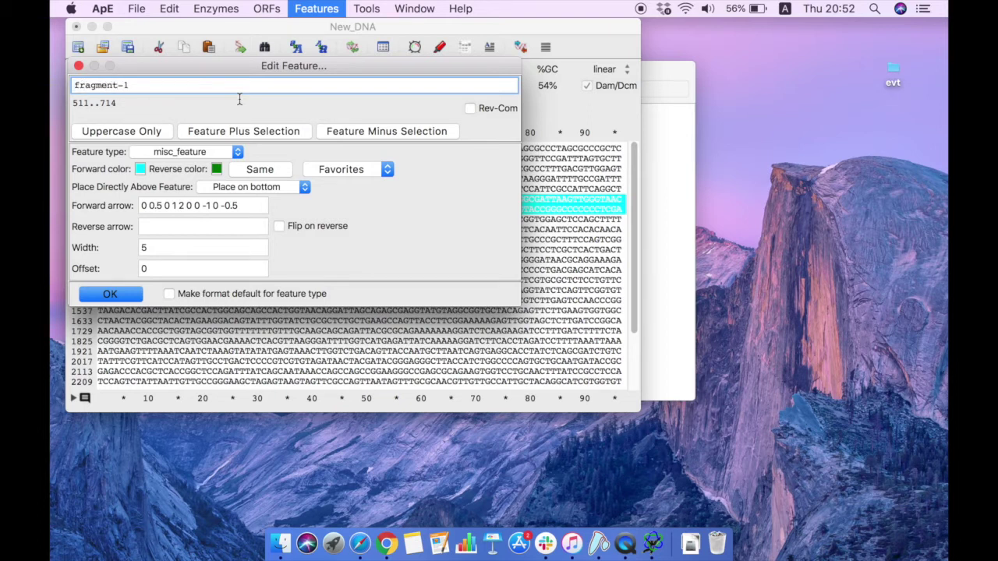
{"action": "left_click", "coordinate": [163, 154]}
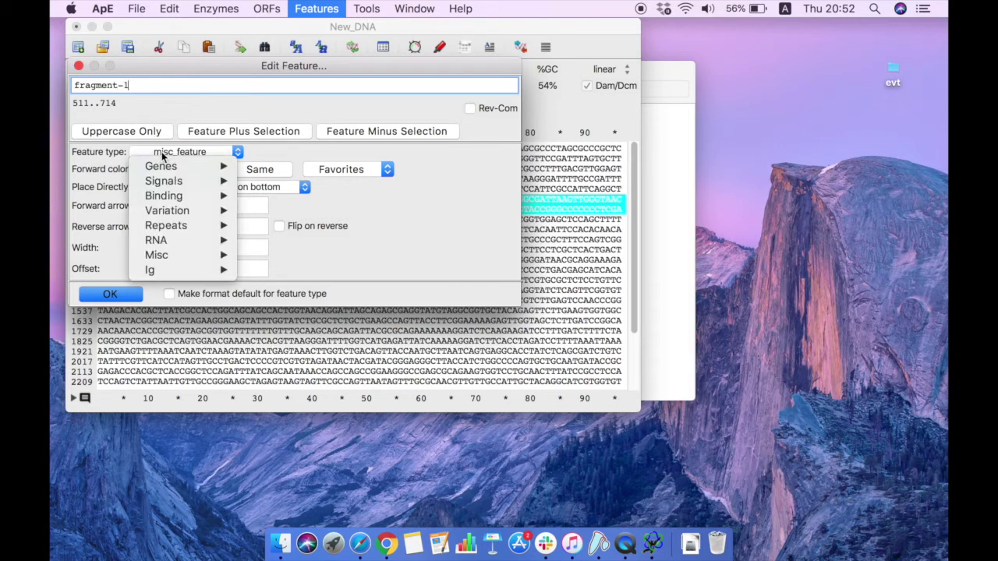
{"action": "mouse_move", "coordinate": [166, 169]}
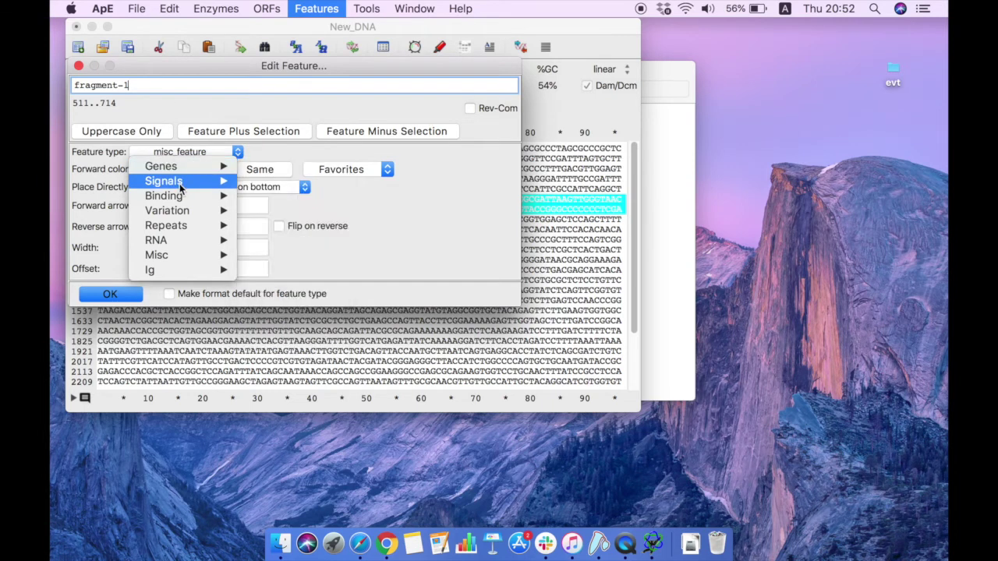
{"action": "mouse_move", "coordinate": [179, 187]}
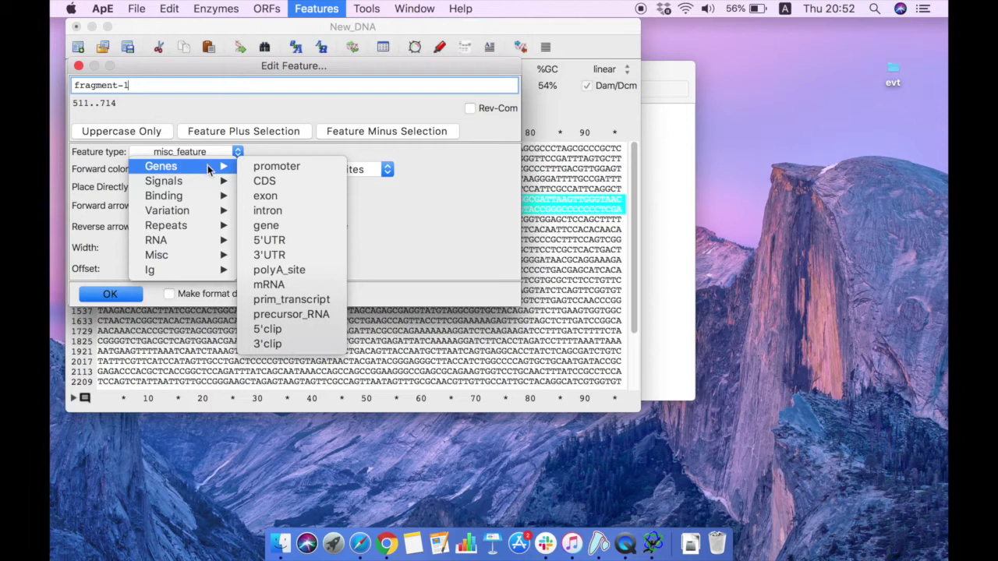
{"action": "left_click", "coordinate": [274, 225]}
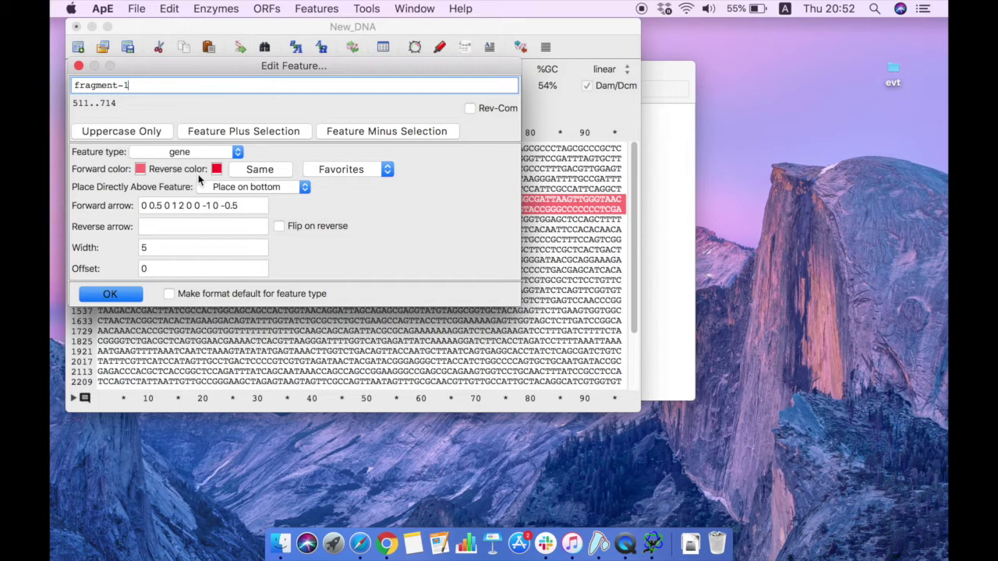
- Colour fragment-1 light pink, clear its forward arrow value, and save the feature
{"action": "left_click", "coordinate": [140, 168]}
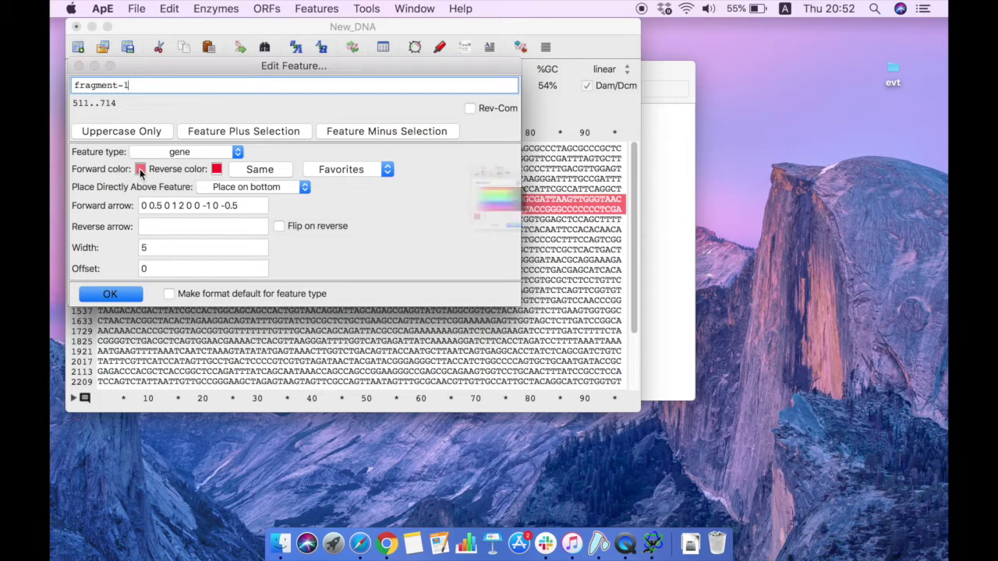
{"action": "left_click", "coordinate": [437, 228]}
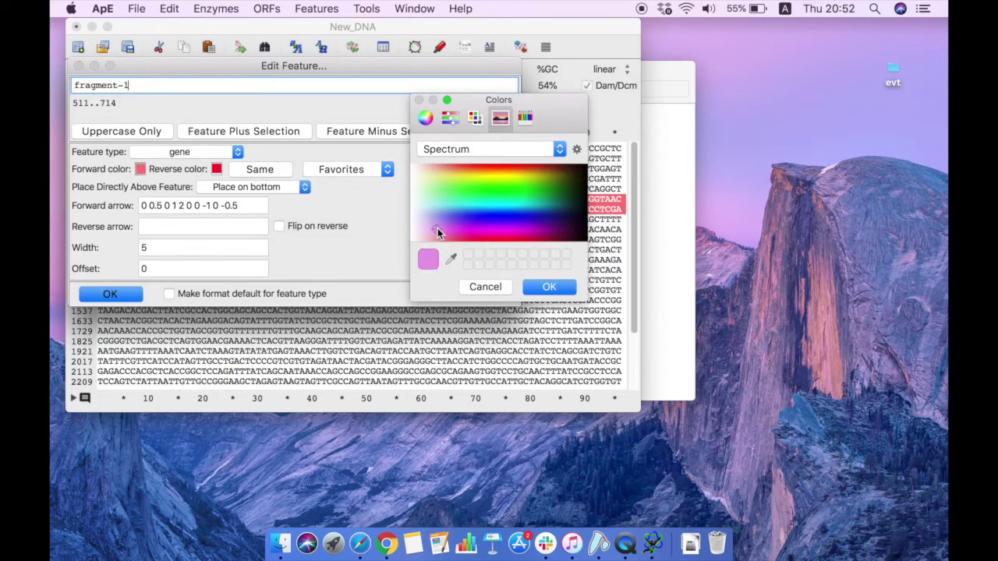
{"action": "left_click", "coordinate": [429, 231]}
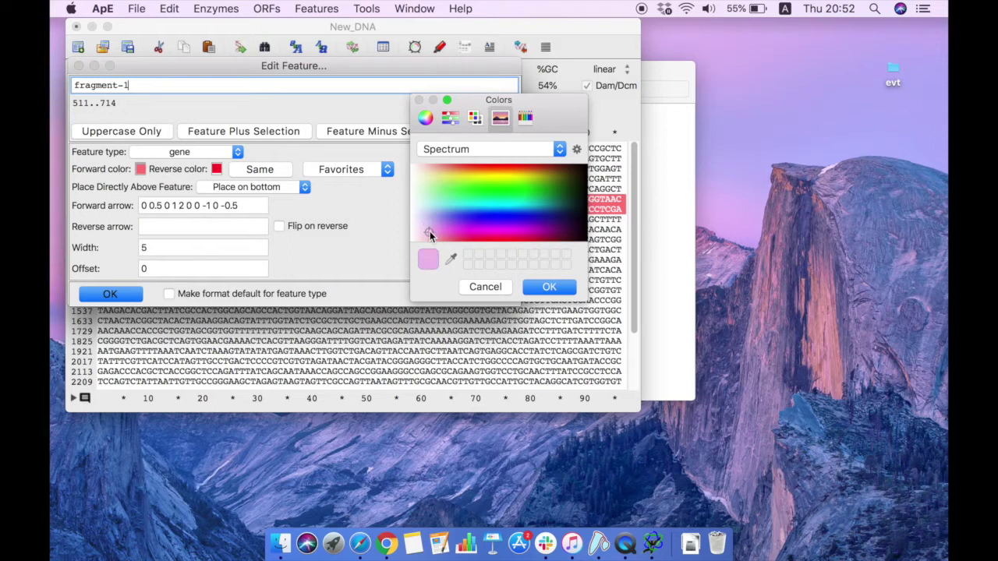
{"action": "left_click", "coordinate": [549, 287]}
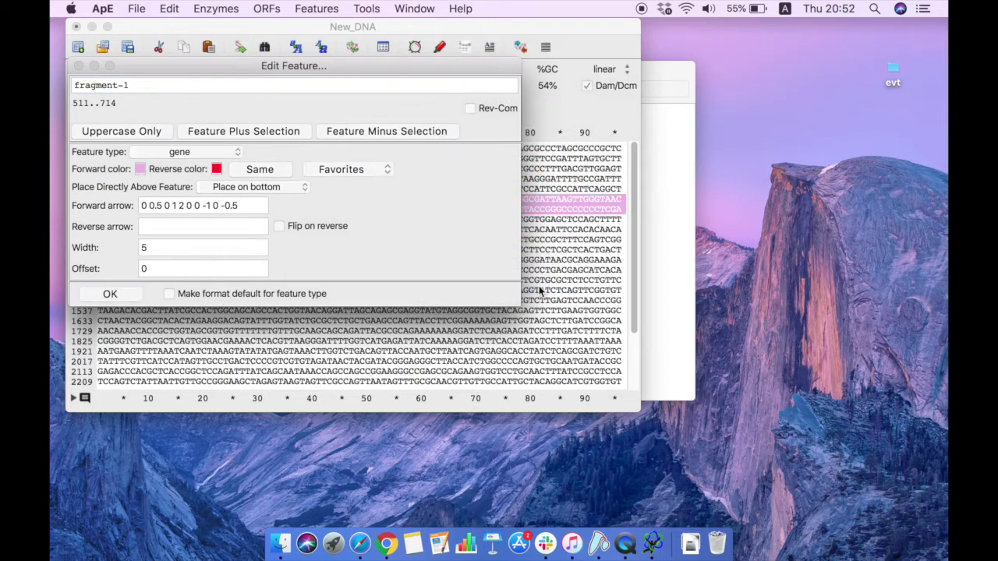
{"action": "left_click", "coordinate": [246, 209]}
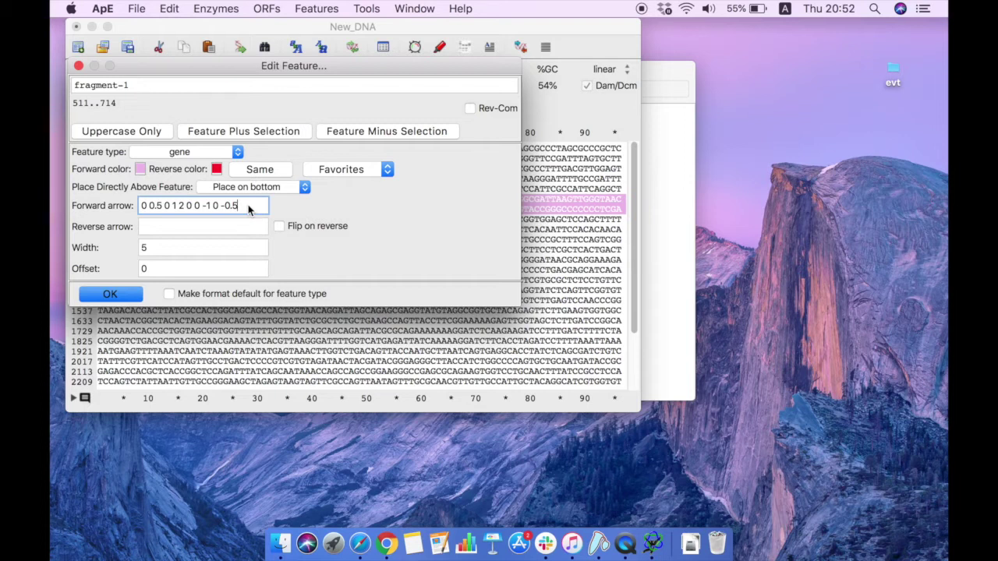
{"action": "left_click_drag", "start_coordinate": [251, 209], "coordinate": [143, 205]}
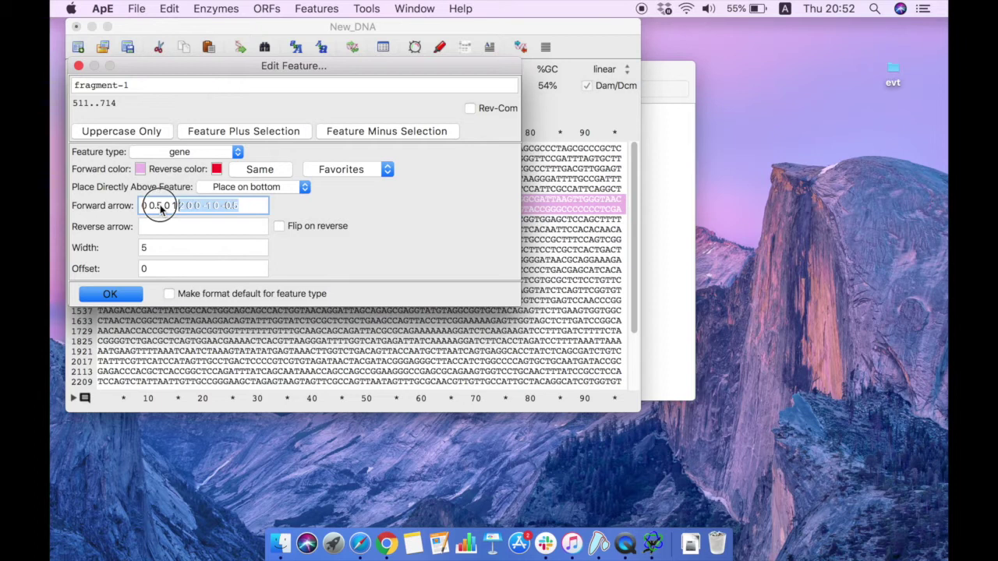
{"action": "key", "text": "BackSpace"}
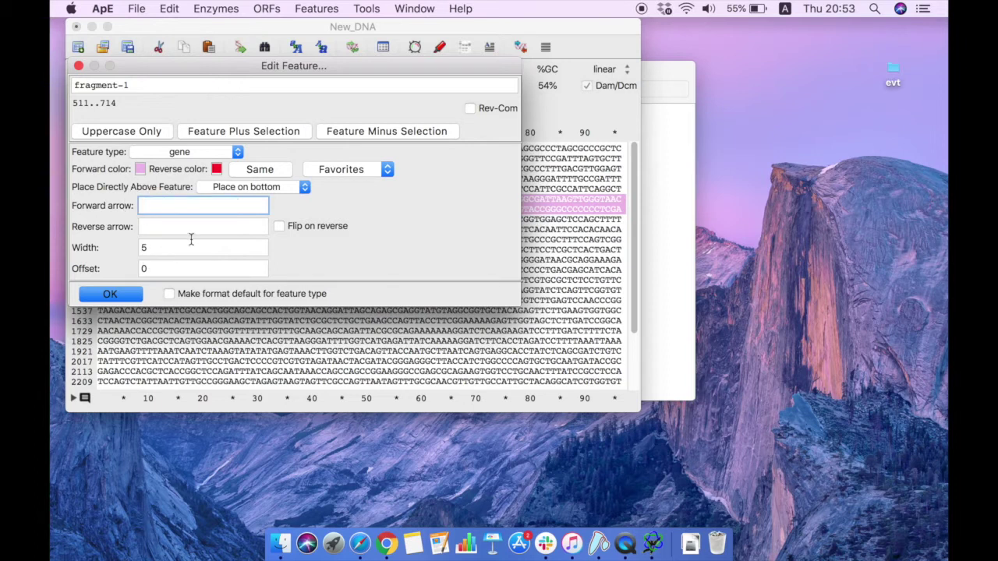
{"action": "left_click", "coordinate": [123, 296]}
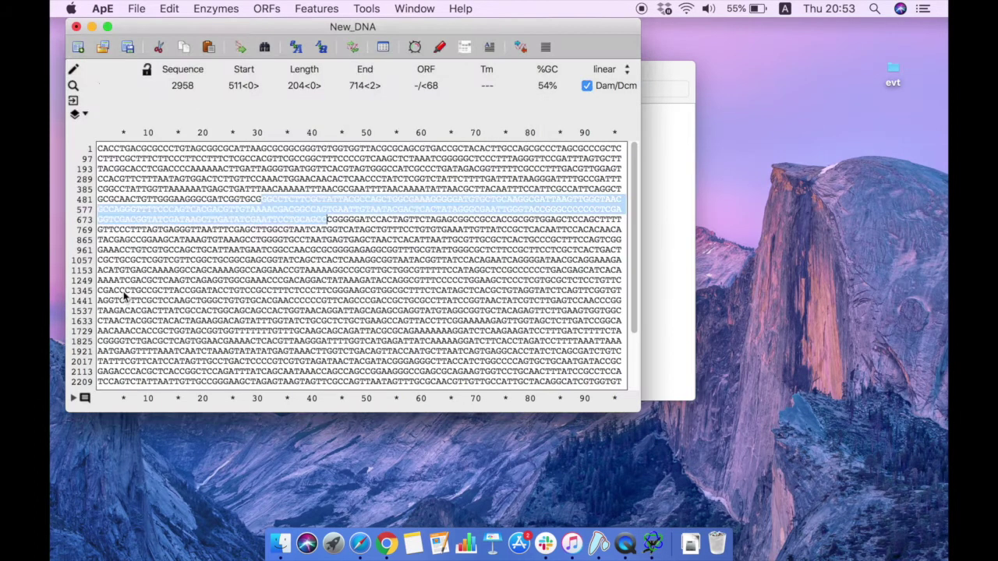
- Select bases 1195–1684 and start a new feature named fragment-2
{"action": "left_click", "coordinate": [225, 249]}
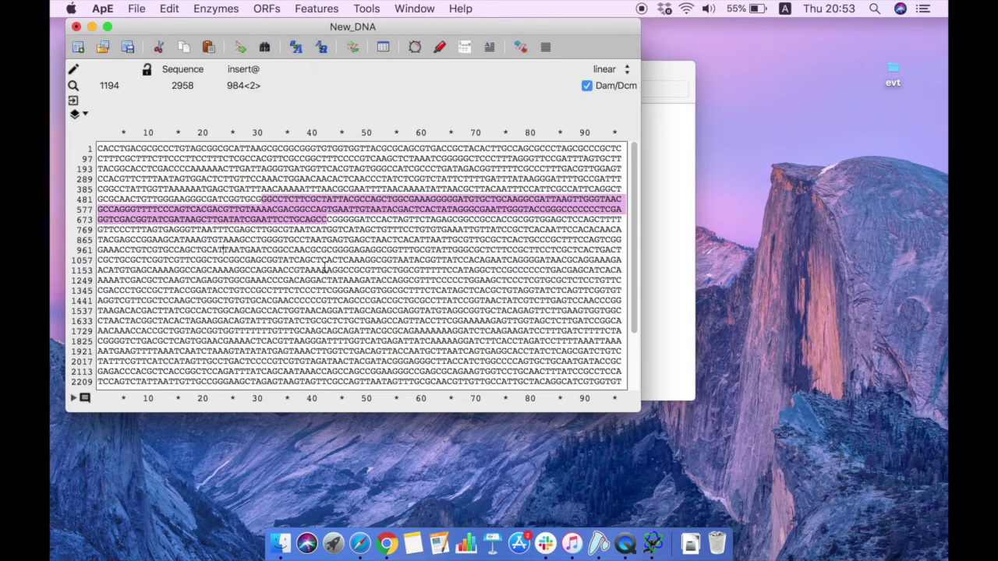
{"action": "left_click_drag", "start_coordinate": [324, 270], "coordinate": [382, 321]}
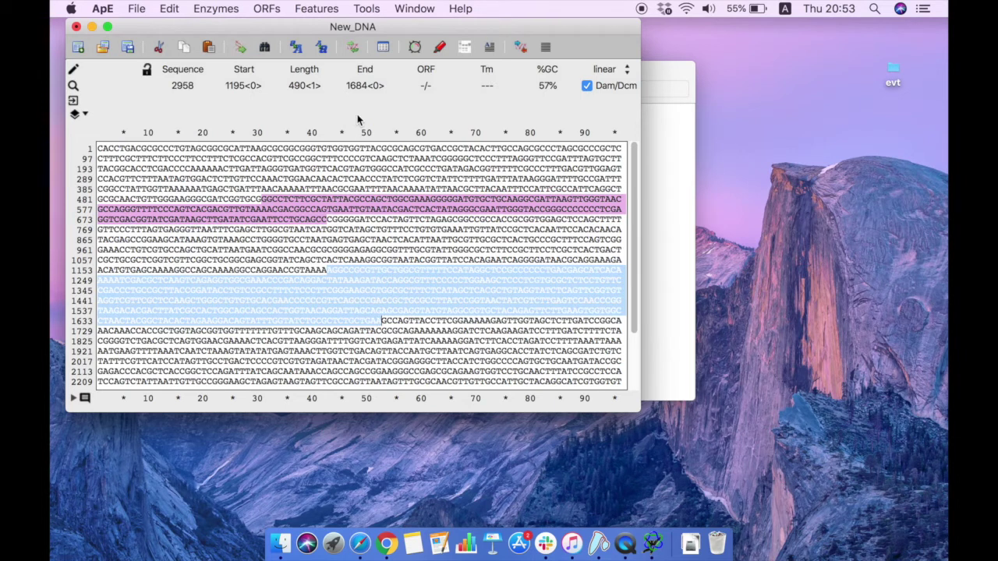
{"action": "left_click", "coordinate": [328, 10]}
{"action": "left_click", "coordinate": [334, 28]}
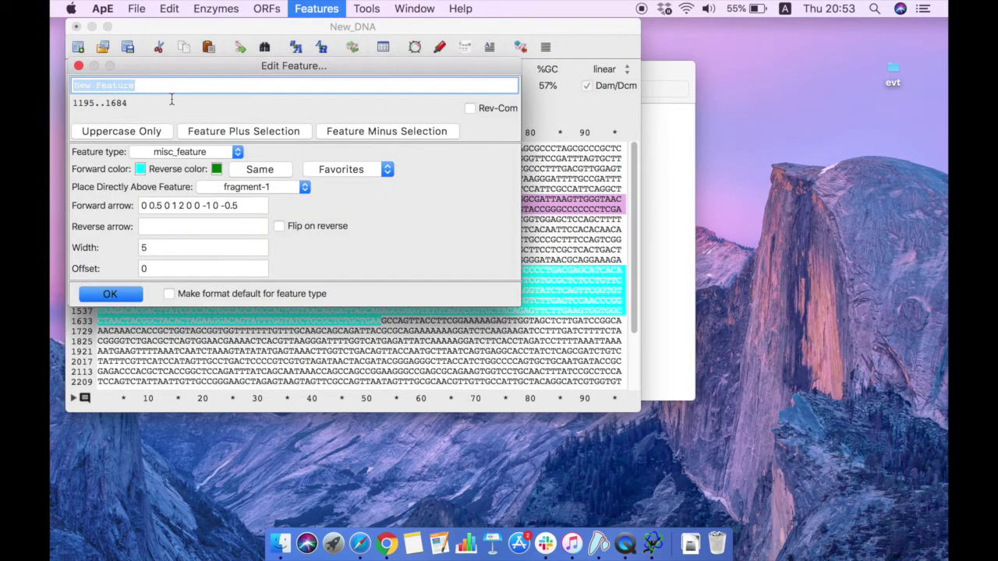
{"action": "type", "text": "fragment"}
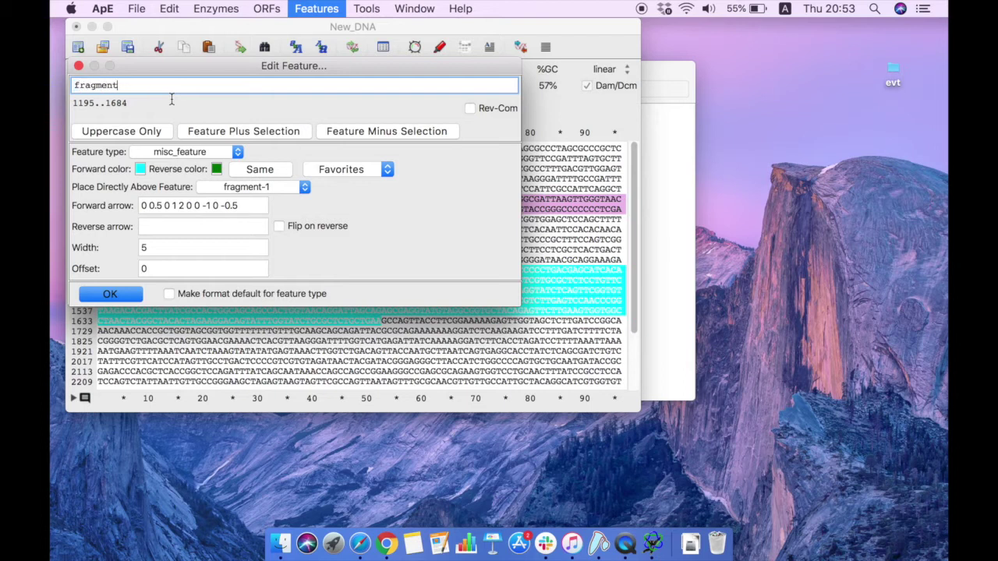
{"action": "type", "text": "-3"}
{"action": "key", "text": "BackSpace"}
{"action": "type", "text": "2"}
- Give fragment-2 a pale yellow forward colour and finish the feature
{"action": "left_click", "coordinate": [140, 169]}
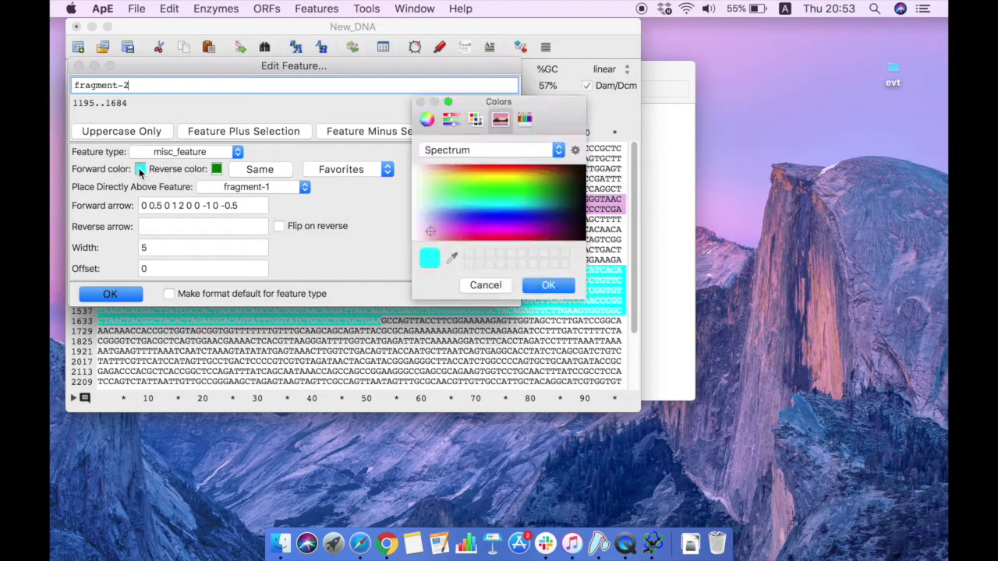
{"action": "left_click", "coordinate": [427, 180]}
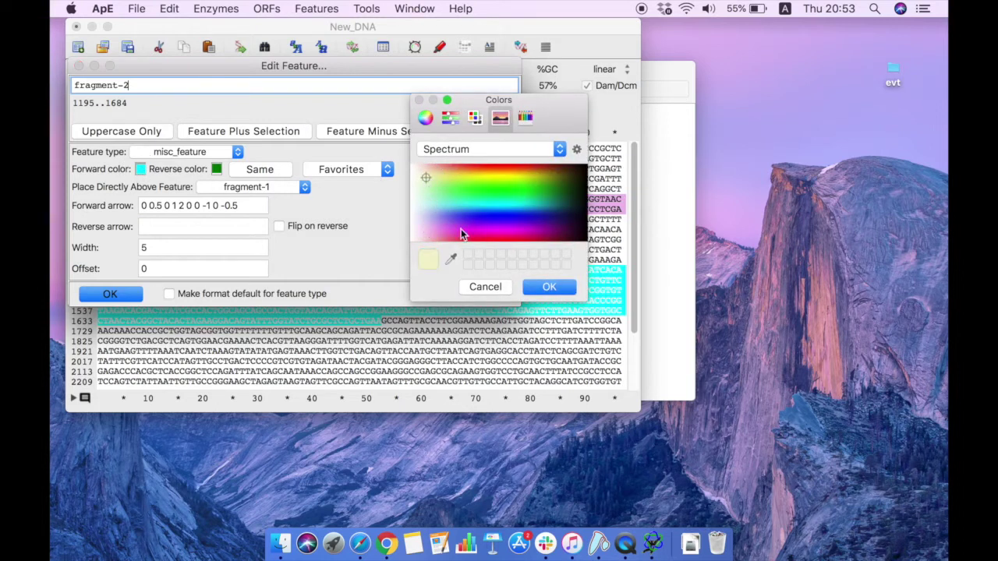
{"action": "left_click", "coordinate": [549, 287]}
{"action": "left_click", "coordinate": [244, 207]}
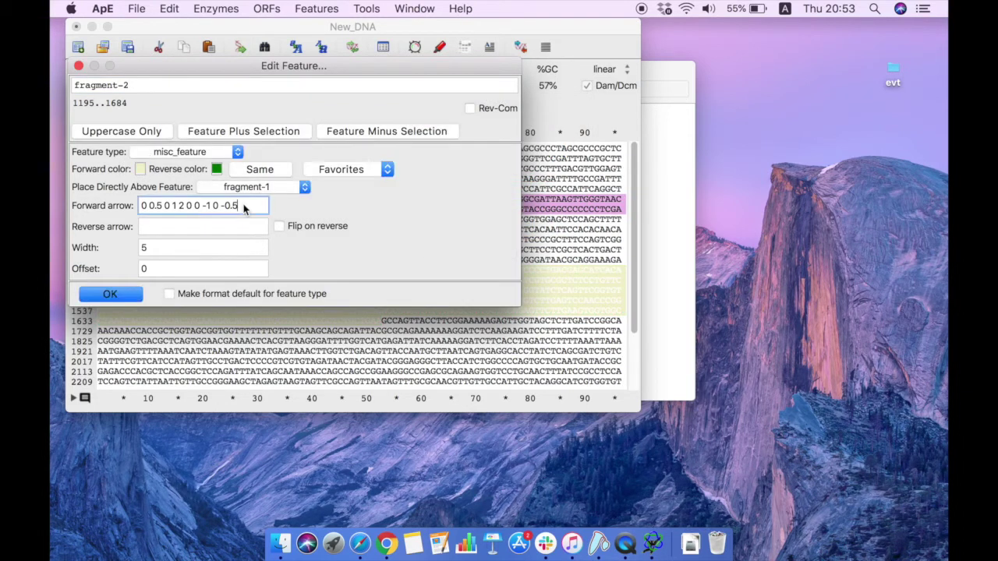
{"action": "left_click", "coordinate": [129, 293]}
{"action": "left_click", "coordinate": [261, 341]}
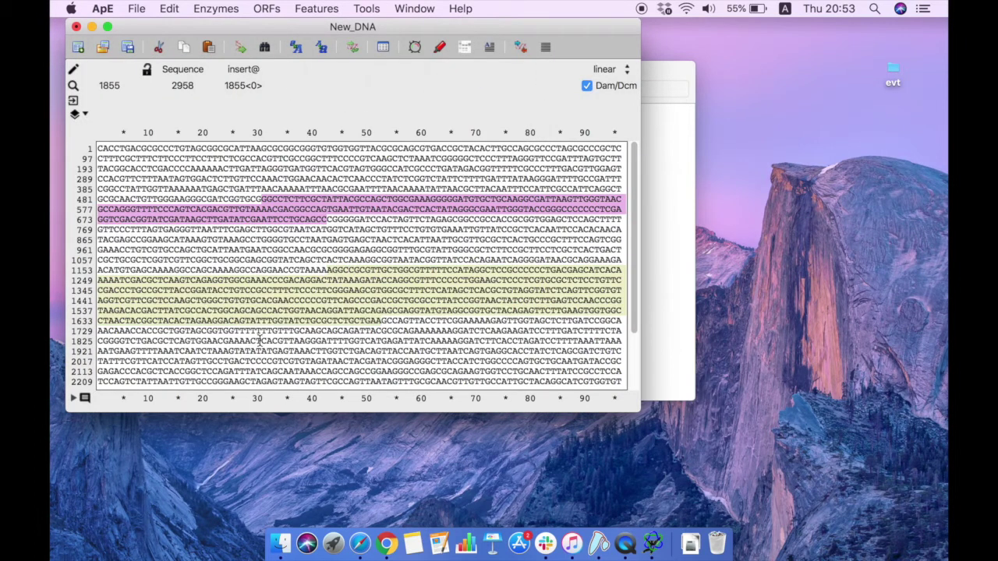
- Select bases 2128–2422 and add a feature named fragment-3, shown in cyan
{"action": "scroll", "coordinate": [187, 312], "scroll_direction": "down", "scroll_amount": 3}
{"action": "left_click_drag", "start_coordinate": [179, 302], "coordinate": [219, 331]}
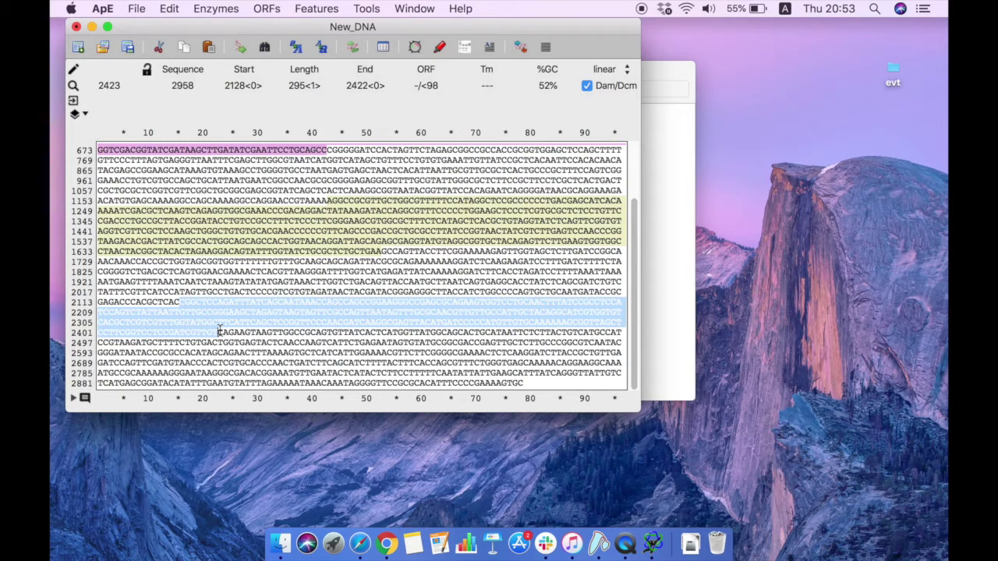
{"action": "left_click", "coordinate": [326, 11]}
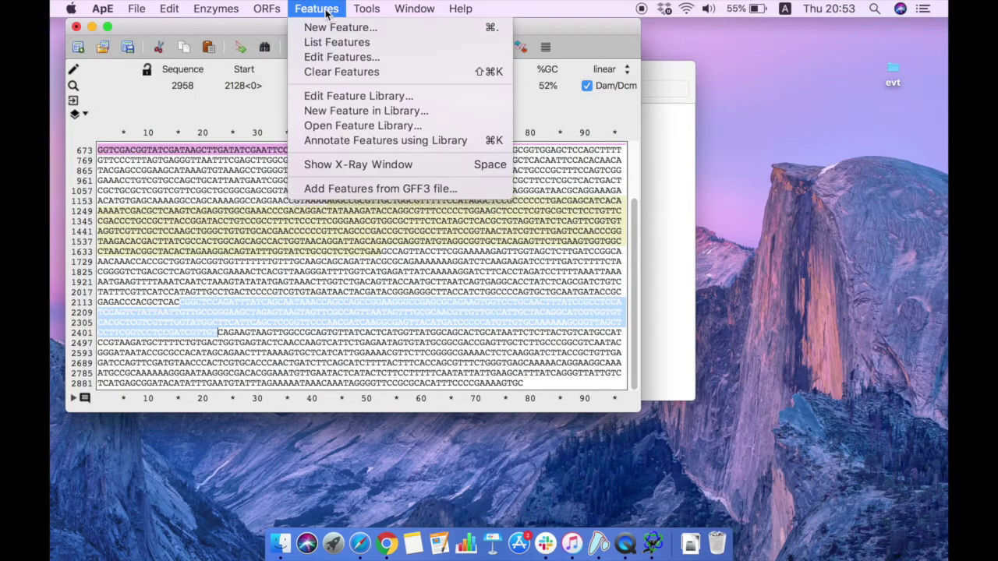
{"action": "left_click", "coordinate": [327, 28]}
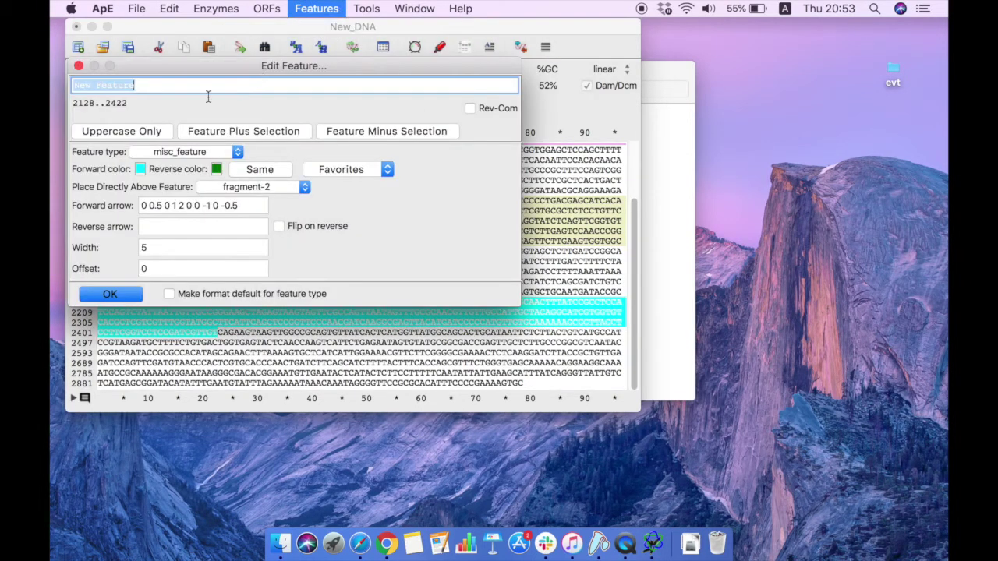
{"action": "type", "text": "featu"}
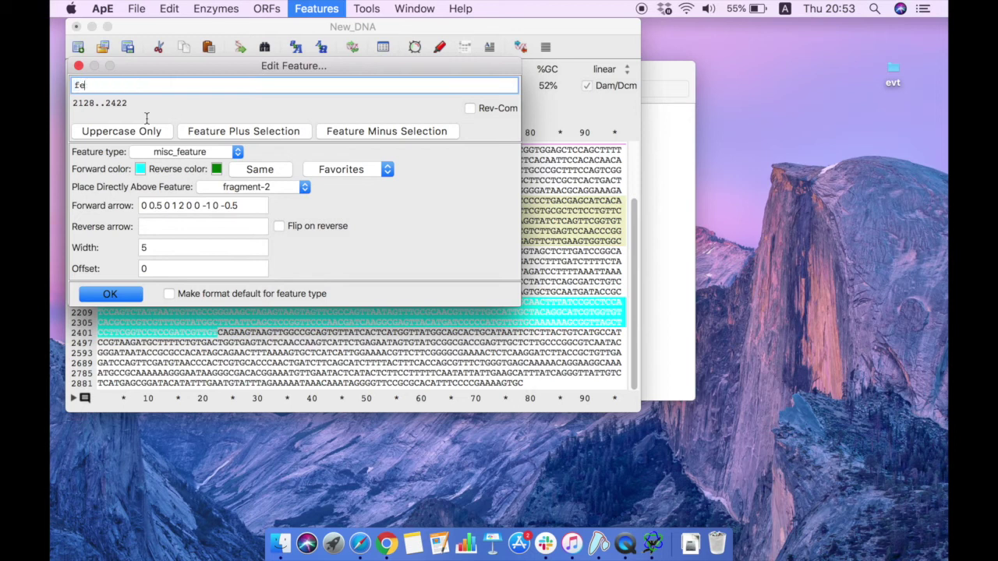
{"action": "type", "text": "re-"}
{"action": "key", "text": "BackSpace"}
{"action": "key", "text": "BackSpace"}
{"action": "type", "text": "ragment-3"}
{"action": "left_click", "coordinate": [244, 205]}
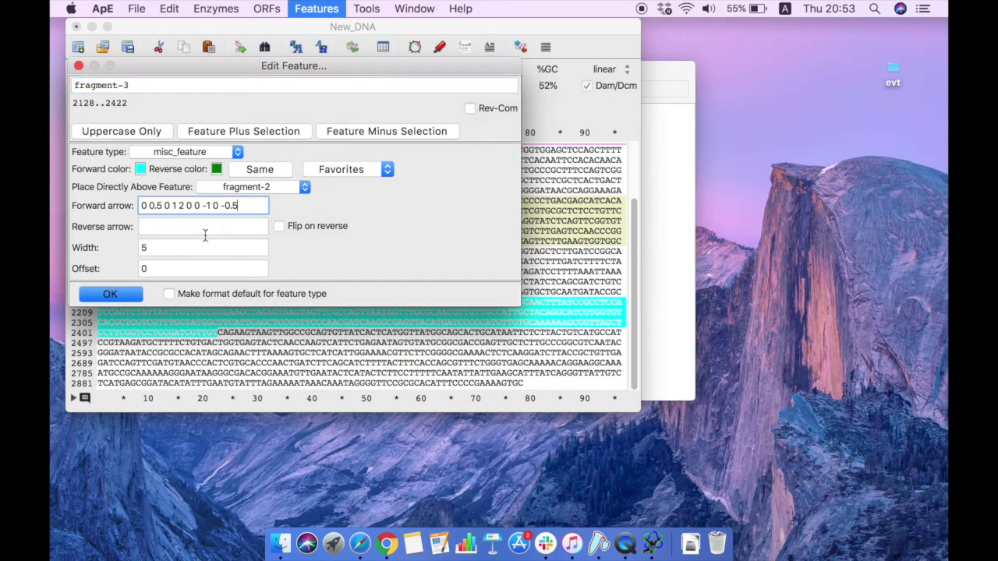
{"action": "left_click", "coordinate": [117, 294]}
{"action": "left_click", "coordinate": [268, 323]}
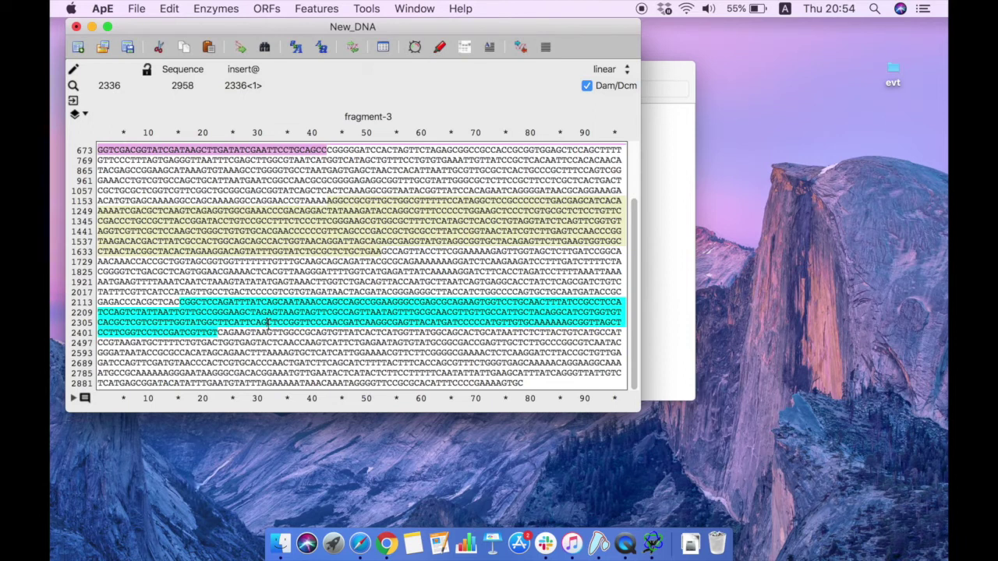
- Select bases 804–1194 and add a pale green feature named fragment-4
{"action": "scroll", "coordinate": [268, 322], "scroll_direction": "up", "scroll_amount": 3}
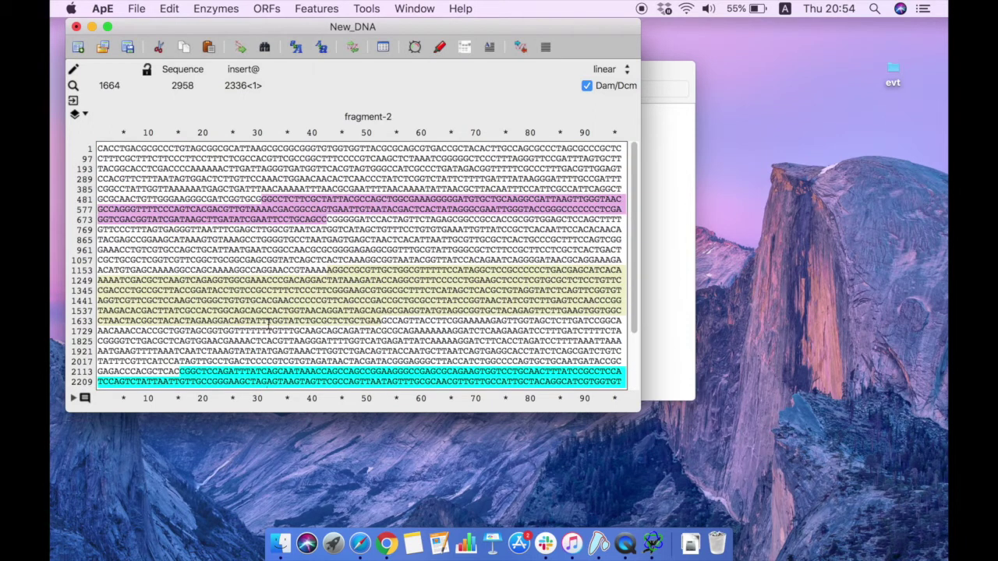
{"action": "left_click_drag", "start_coordinate": [288, 230], "coordinate": [326, 269]}
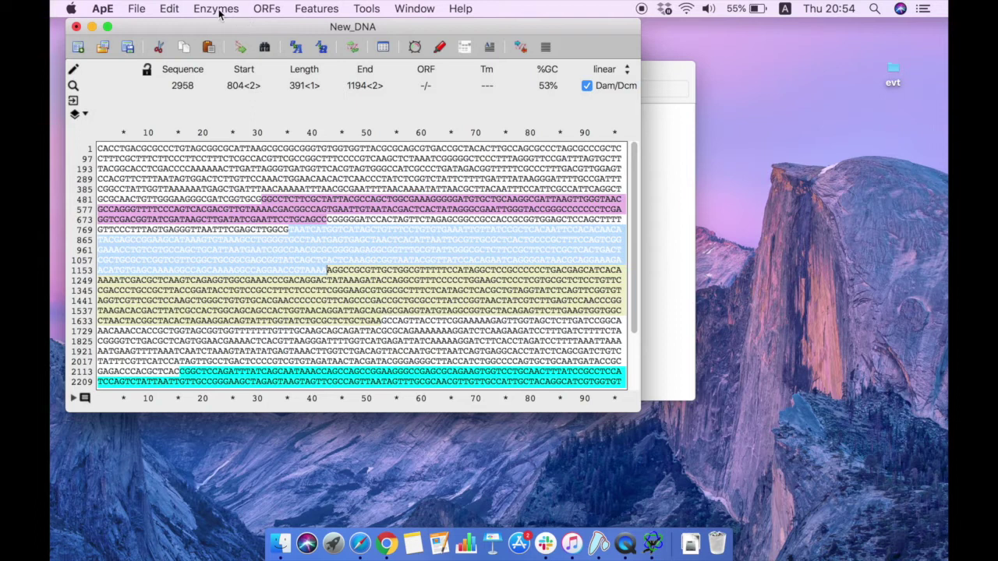
{"action": "left_click", "coordinate": [312, 10]}
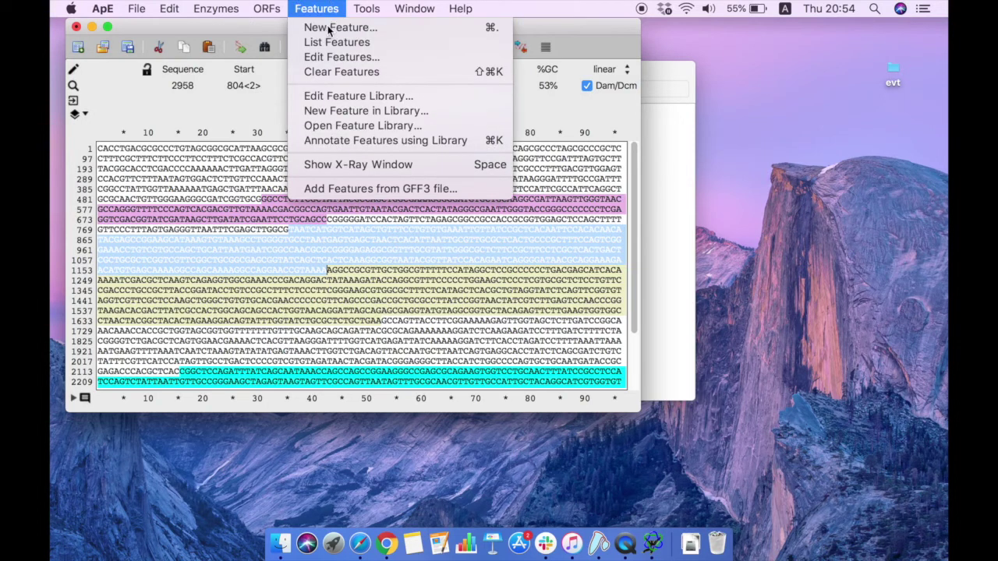
{"action": "left_click", "coordinate": [328, 28]}
{"action": "type", "text": "fragment-4"}
{"action": "left_click", "coordinate": [141, 169]}
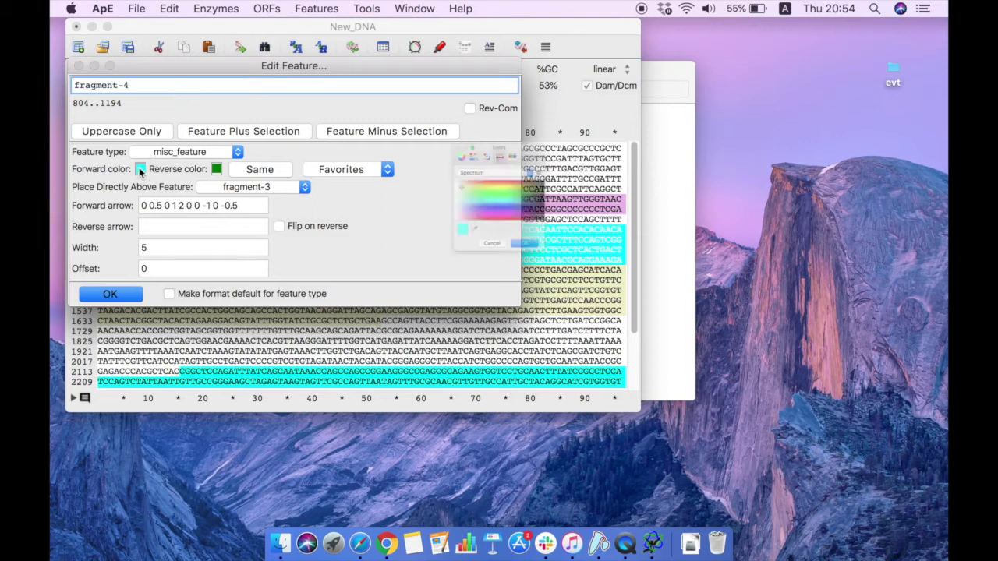
{"action": "left_click", "coordinate": [430, 187]}
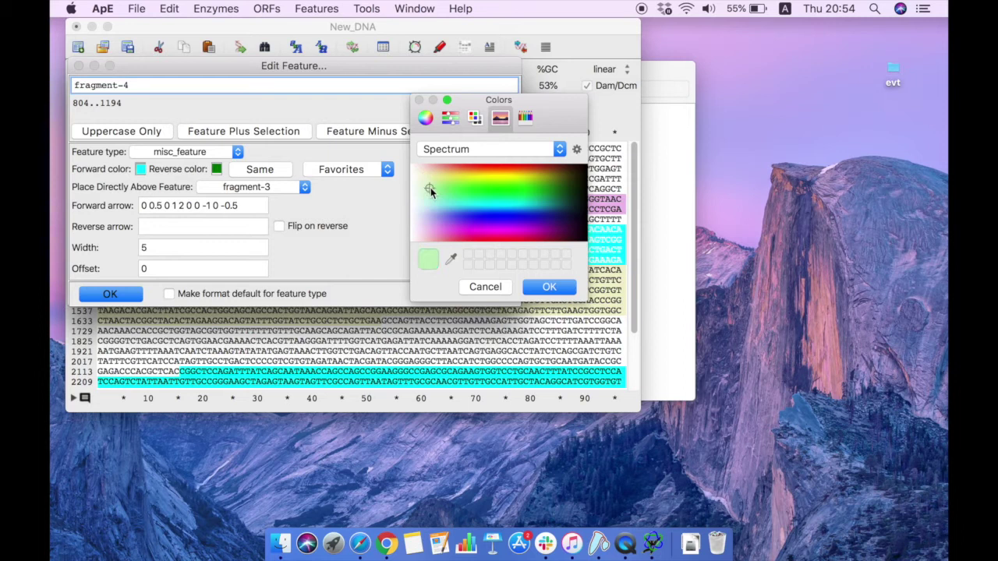
{"action": "left_click", "coordinate": [549, 287]}
{"action": "left_click", "coordinate": [102, 298]}
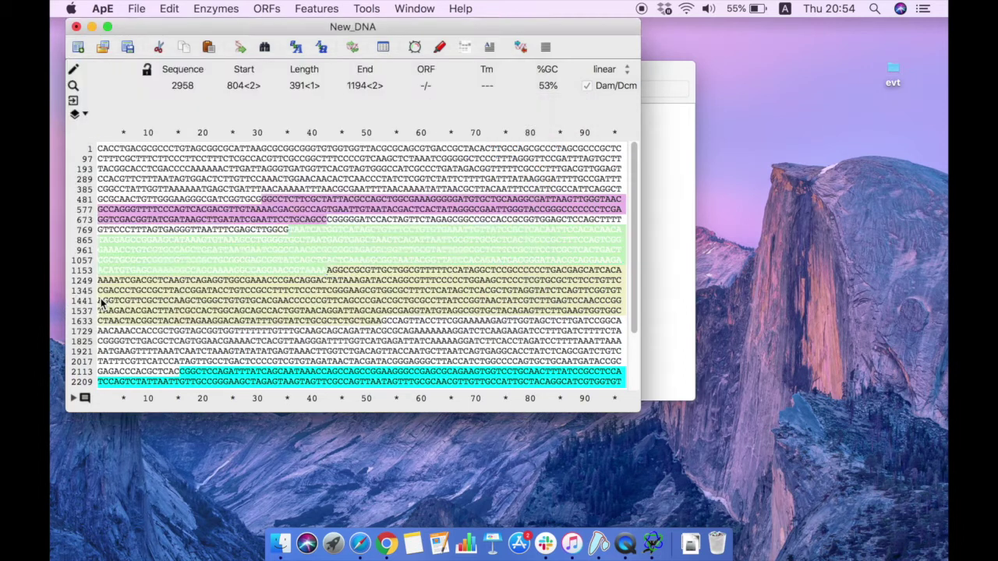
{"action": "left_click", "coordinate": [223, 331]}
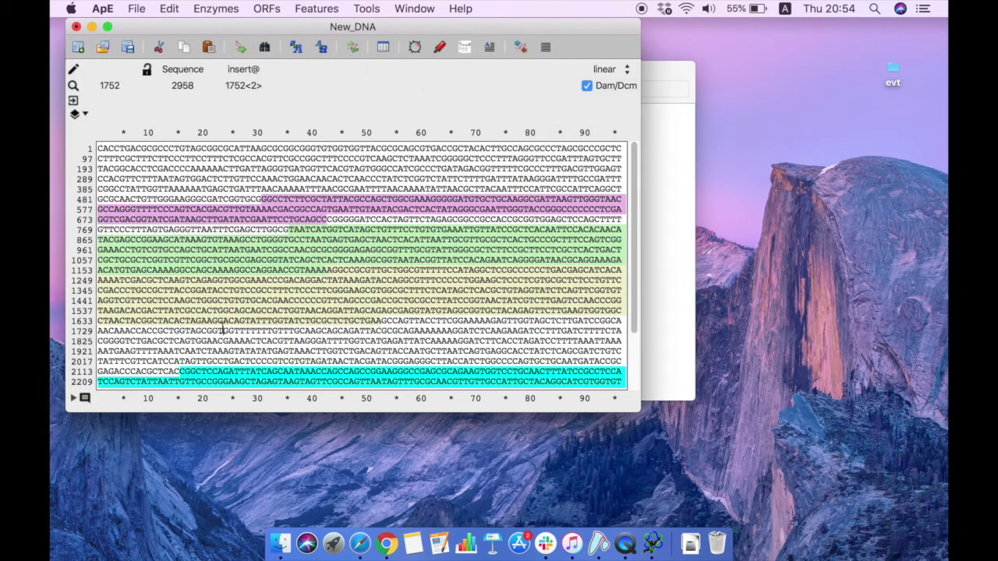
- Save the annotated sequence as pBluescript in the Downloads folder
{"action": "left_click", "coordinate": [141, 10]}
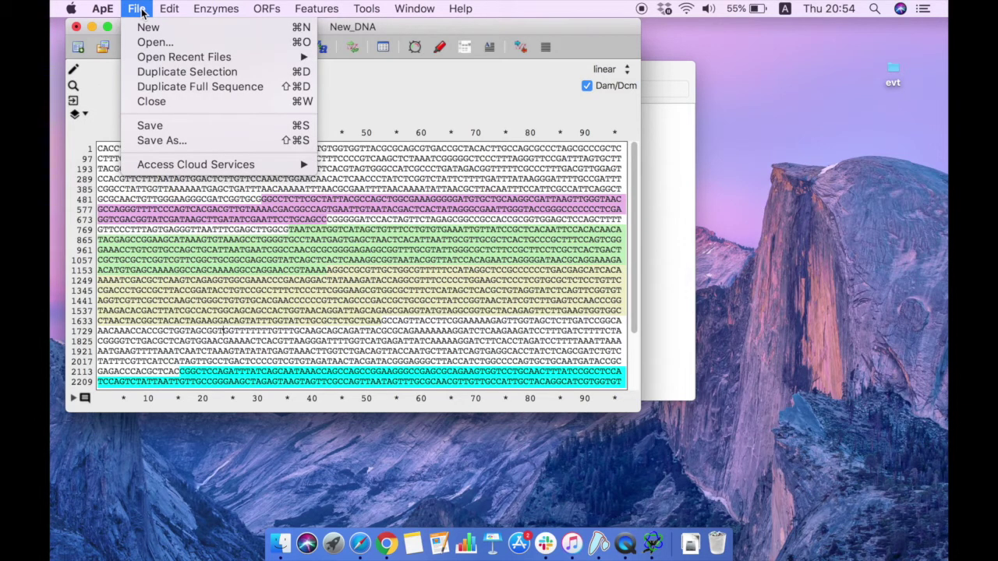
{"action": "left_click", "coordinate": [156, 126]}
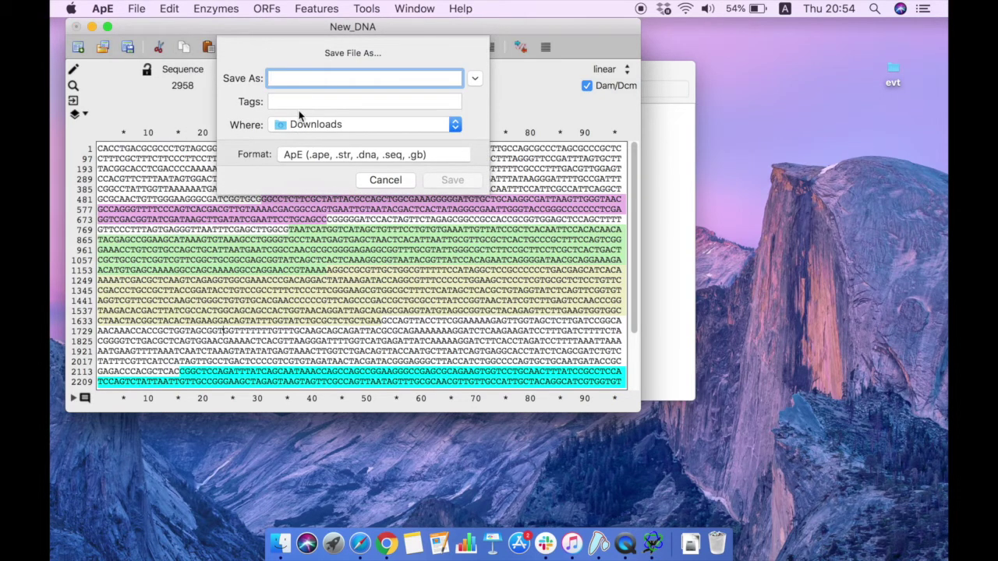
{"action": "type", "text": "pBluescript"}
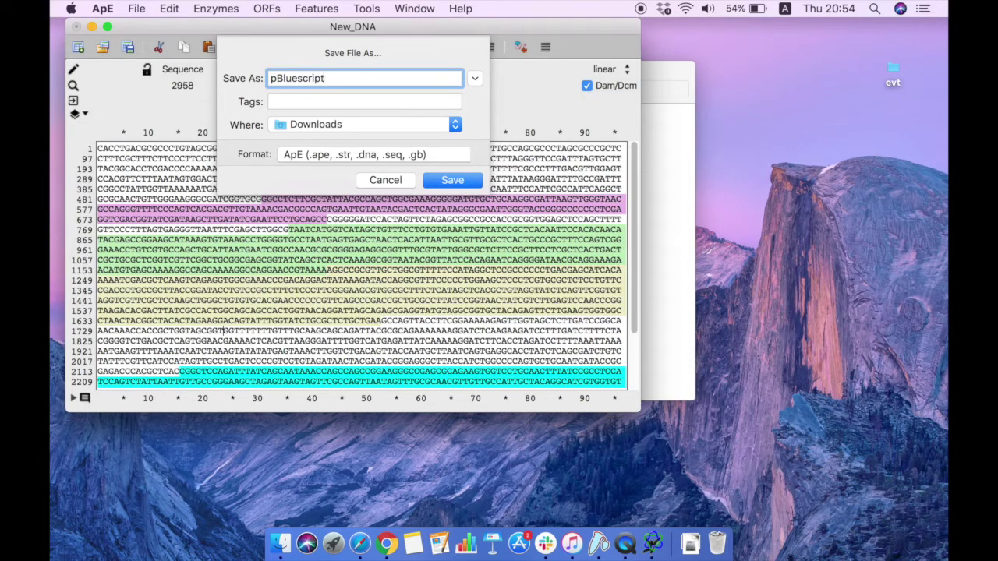
{"action": "left_click", "coordinate": [452, 181]}
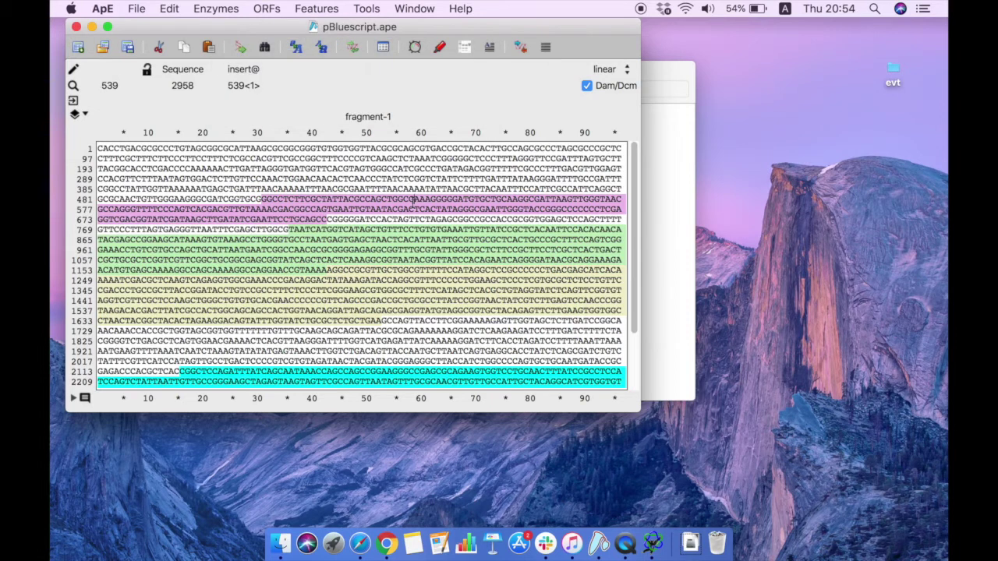
{"action": "scroll", "coordinate": [413, 202], "scroll_direction": "down", "scroll_amount": 3}
{"action": "scroll", "coordinate": [328, 179], "scroll_direction": "up", "scroll_amount": 3}
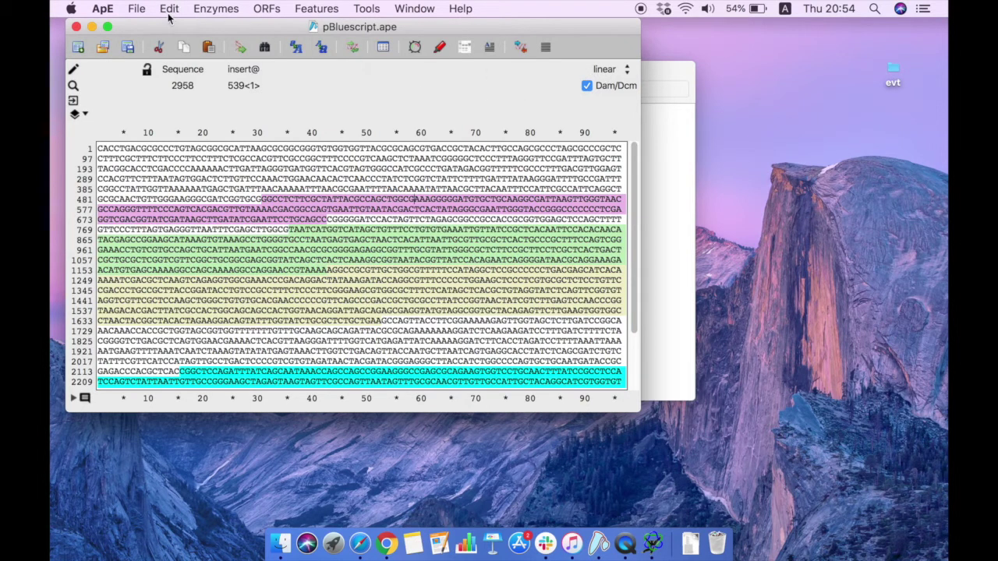
{"action": "left_click", "coordinate": [134, 10]}
{"action": "mouse_move", "coordinate": [175, 14]}
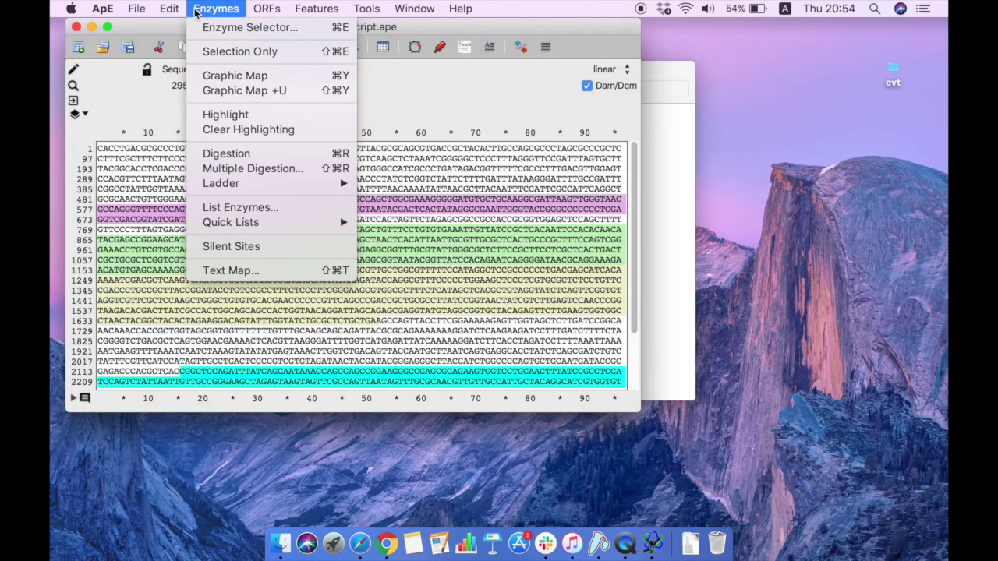
{"action": "left_click", "coordinate": [222, 77]}
{"action": "left_click", "coordinate": [303, 129]}
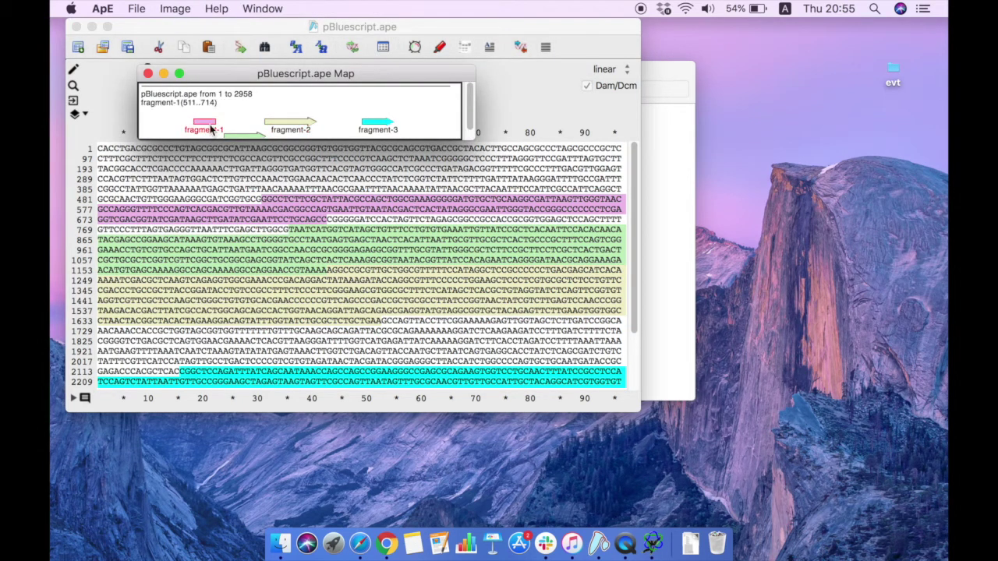
{"action": "mouse_move", "coordinate": [205, 129]}
{"action": "mouse_move", "coordinate": [258, 137]}
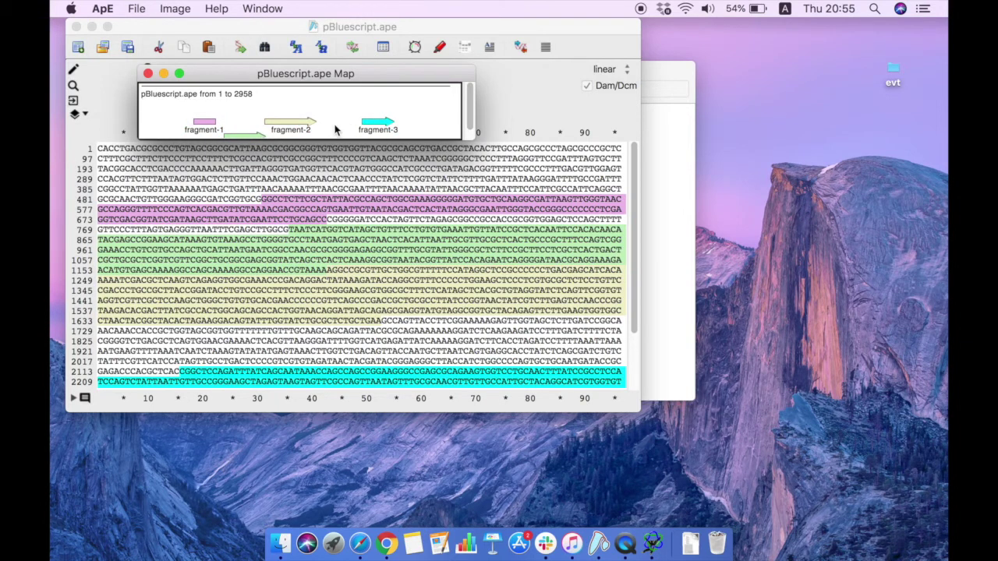
{"action": "left_click", "coordinate": [149, 74]}
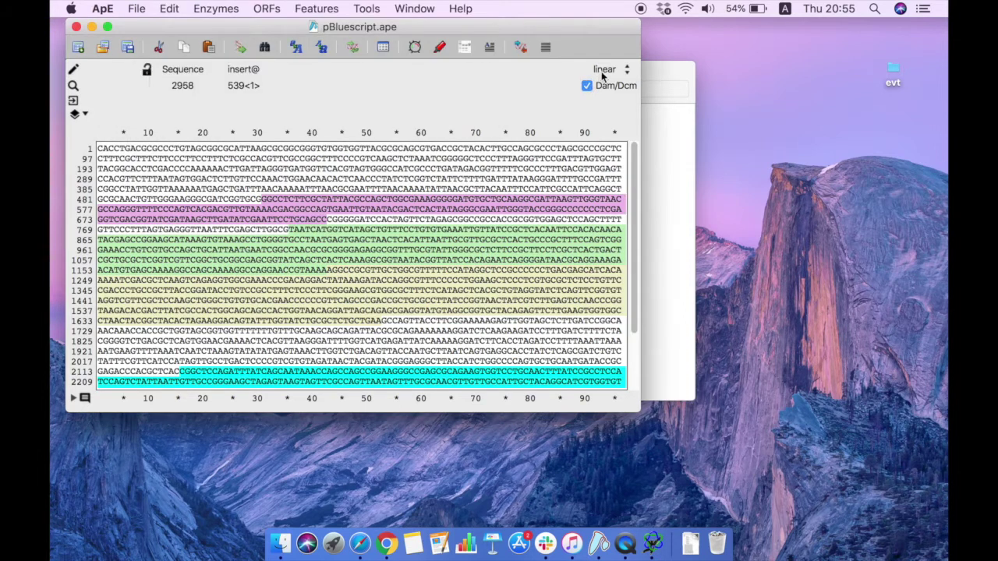
- Switch the sequence topology to circular and check it on the Graphic Map
{"action": "left_click", "coordinate": [629, 71]}
{"action": "left_click", "coordinate": [204, 11]}
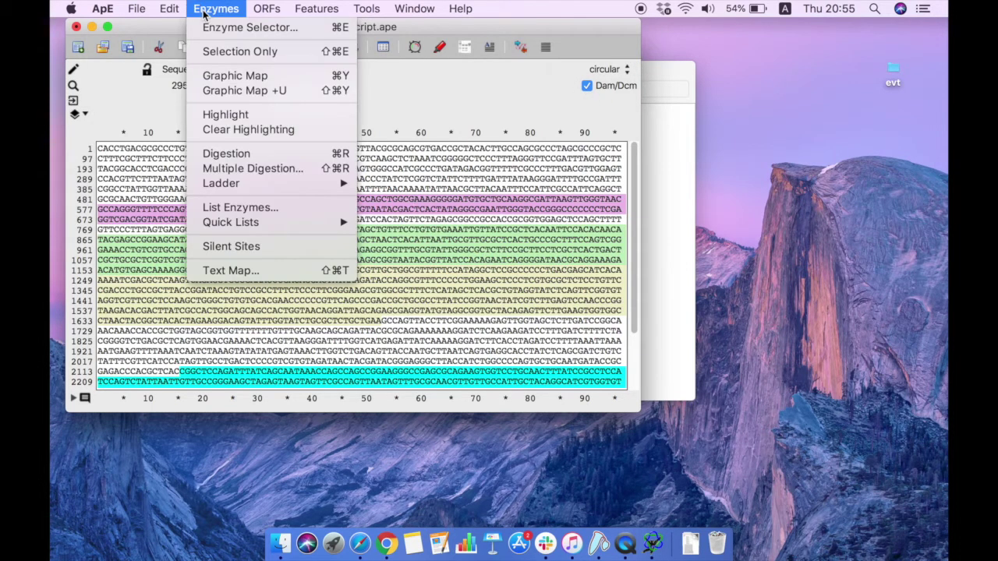
{"action": "left_click", "coordinate": [229, 76]}
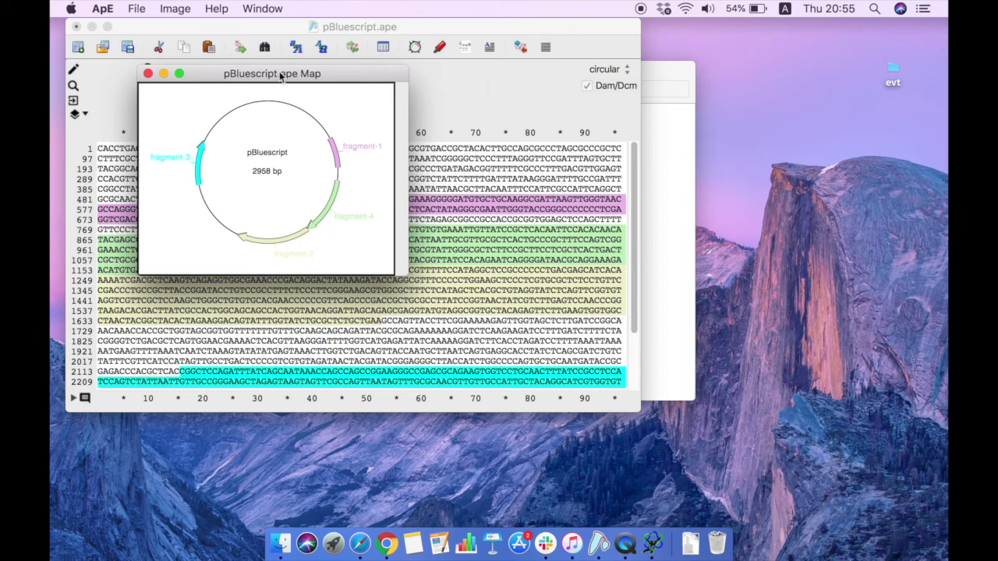
{"action": "left_click", "coordinate": [148, 73]}
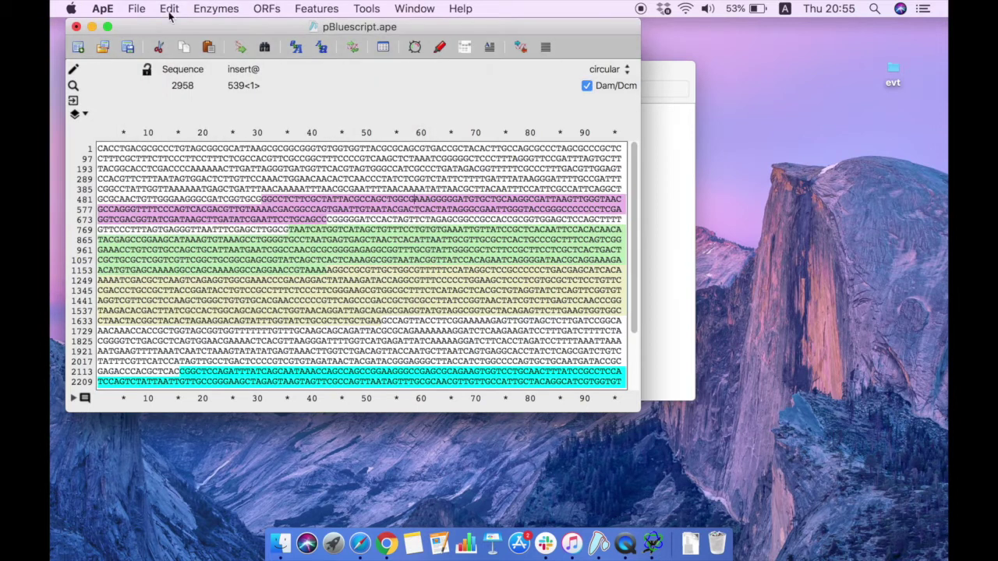
- Inspect the Graphic Map +U of single-cutting enzymes for pBluescript, then close it
{"action": "left_click", "coordinate": [209, 8]}
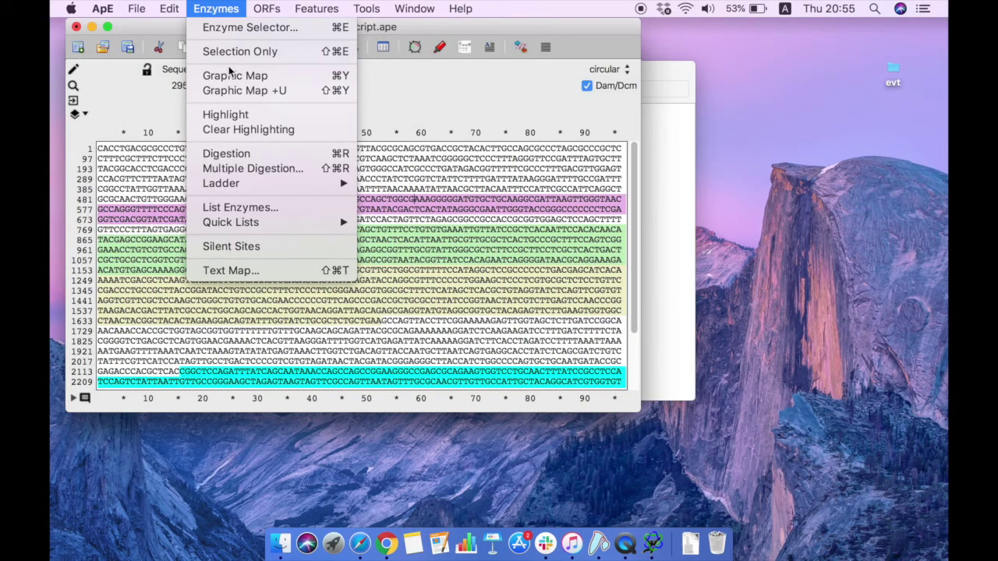
{"action": "left_click", "coordinate": [243, 91]}
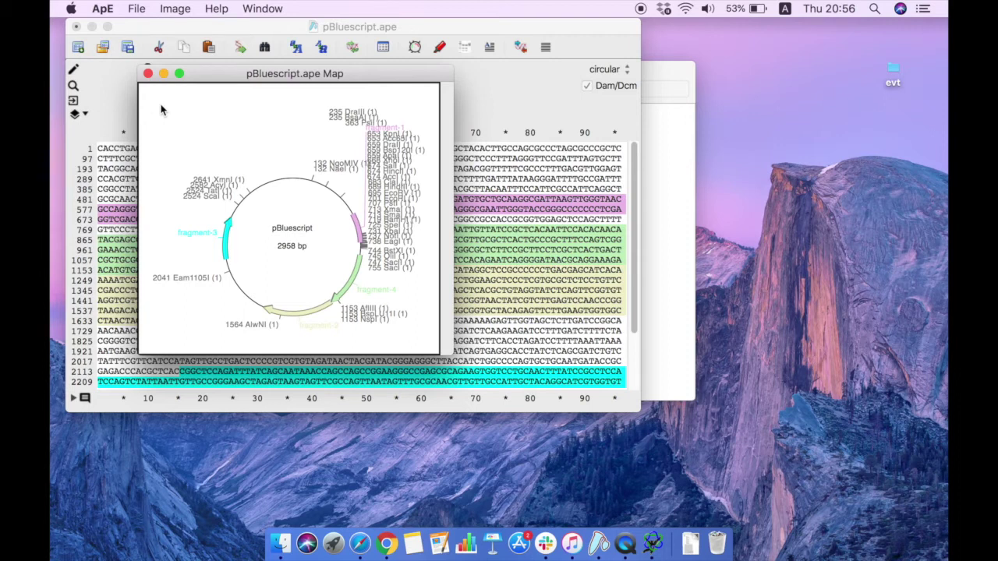
{"action": "left_click", "coordinate": [148, 73]}
{"action": "left_click", "coordinate": [211, 9]}
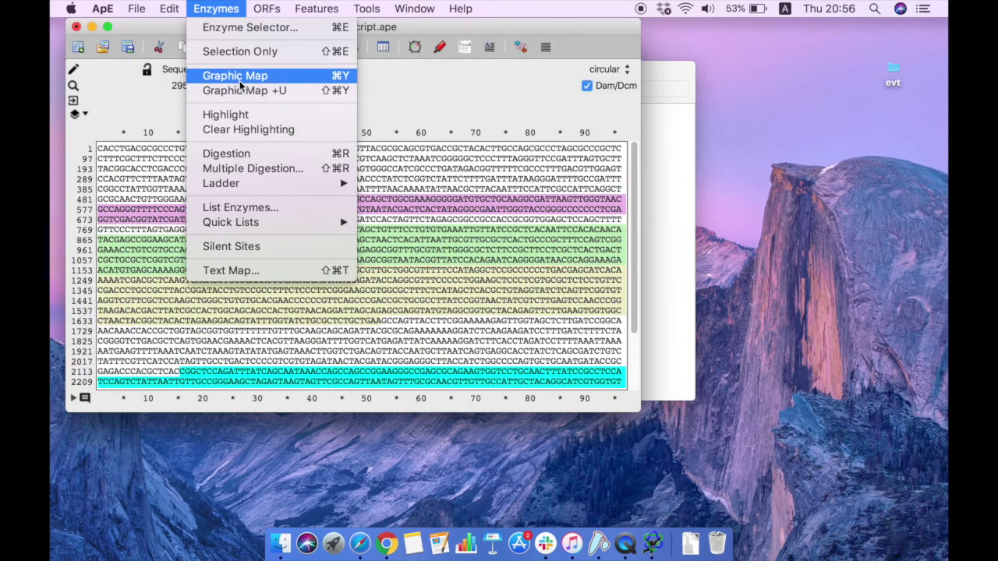
{"action": "left_click", "coordinate": [241, 207]}
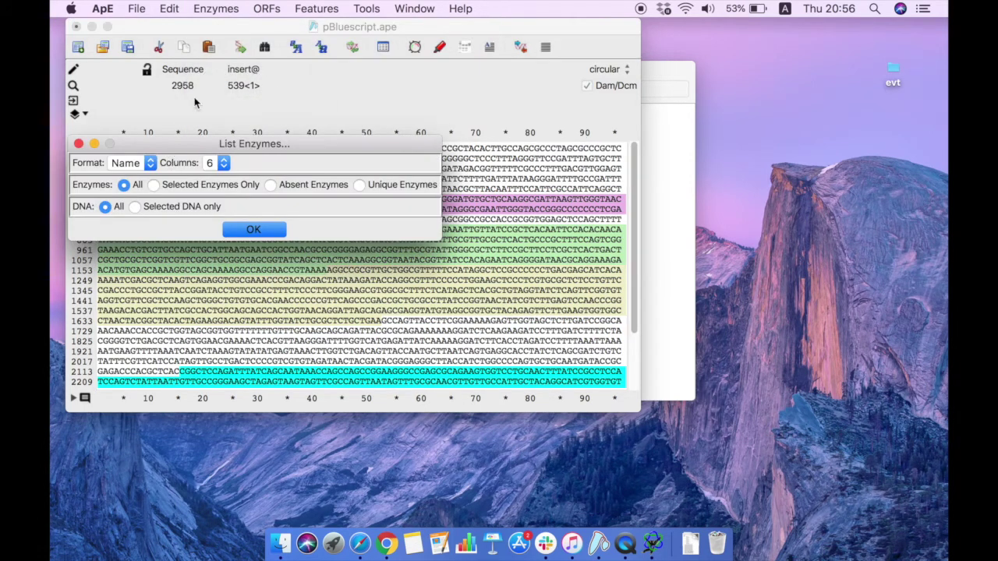
{"action": "left_click", "coordinate": [242, 231]}
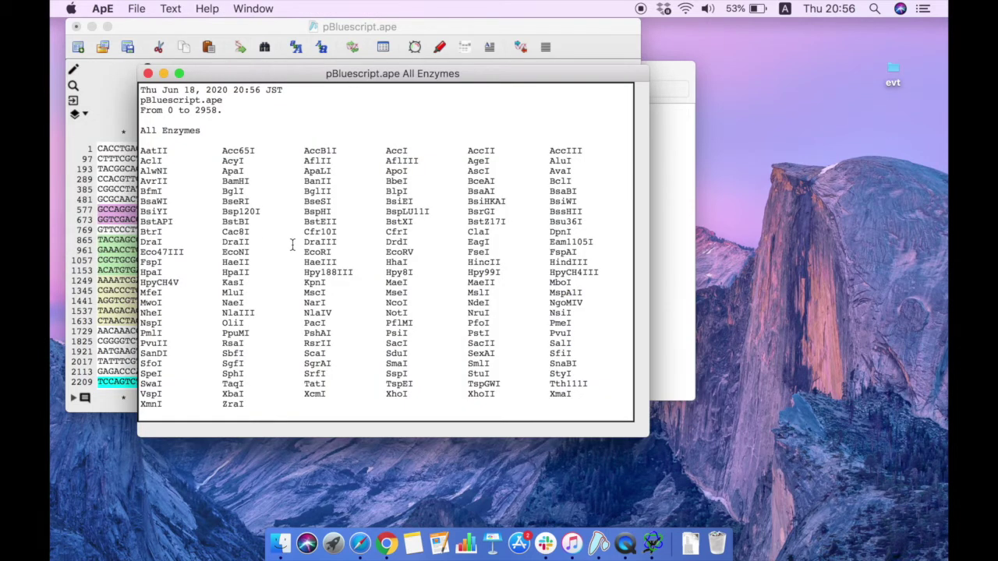
{"action": "left_click", "coordinate": [148, 74]}
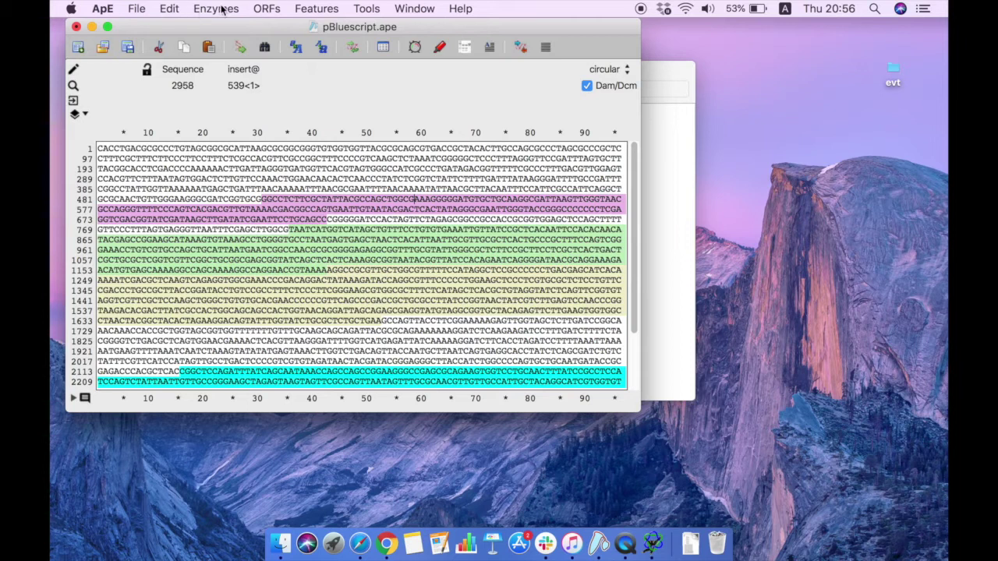
{"action": "left_click", "coordinate": [299, 11]}
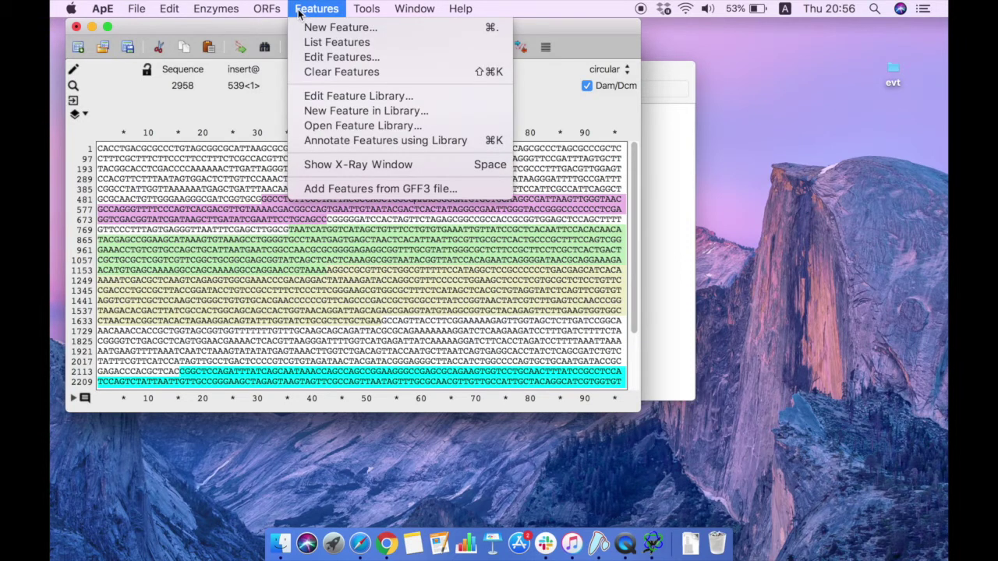
{"action": "mouse_move", "coordinate": [259, 10]}
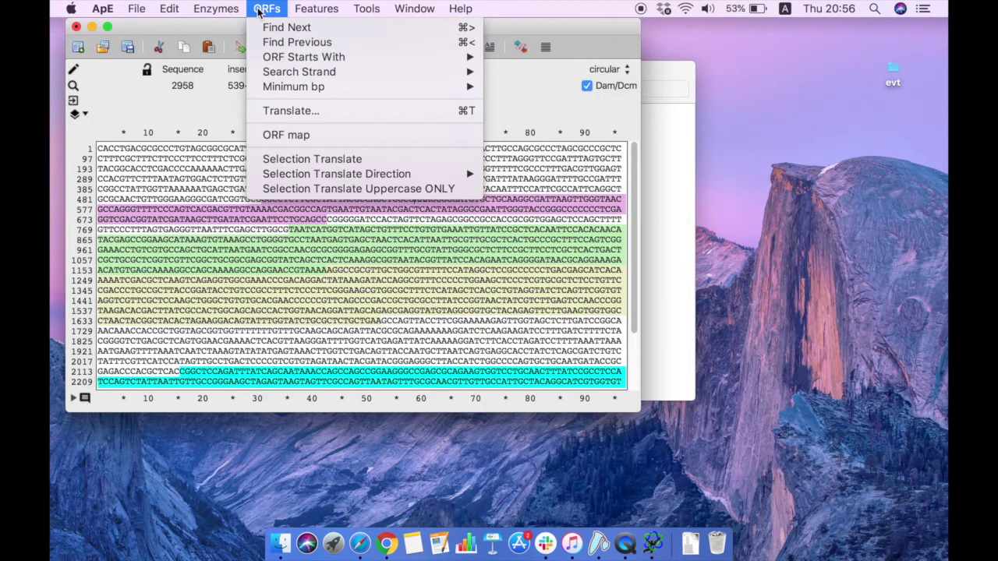
{"action": "left_click", "coordinate": [284, 111]}
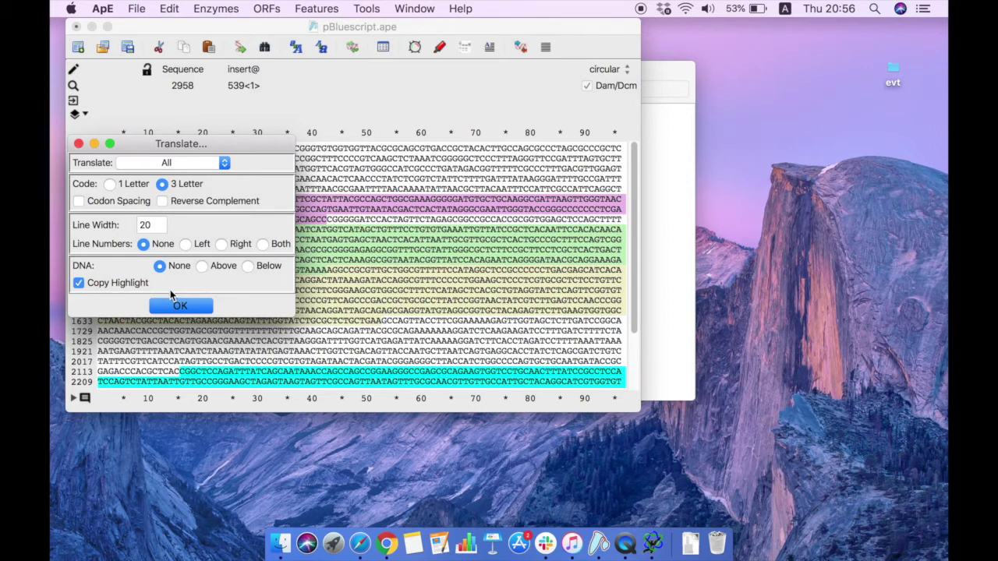
{"action": "left_click", "coordinate": [148, 165]}
{"action": "left_click", "coordinate": [165, 167]}
{"action": "left_click", "coordinate": [193, 164]}
{"action": "left_click", "coordinate": [193, 166]}
{"action": "left_click", "coordinate": [180, 306]}
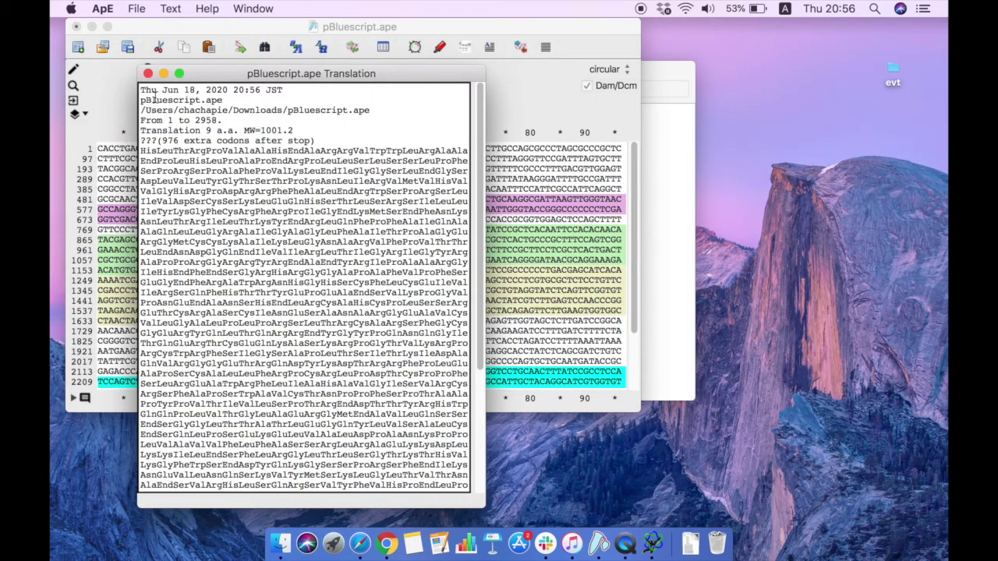
{"action": "left_click", "coordinate": [149, 74]}
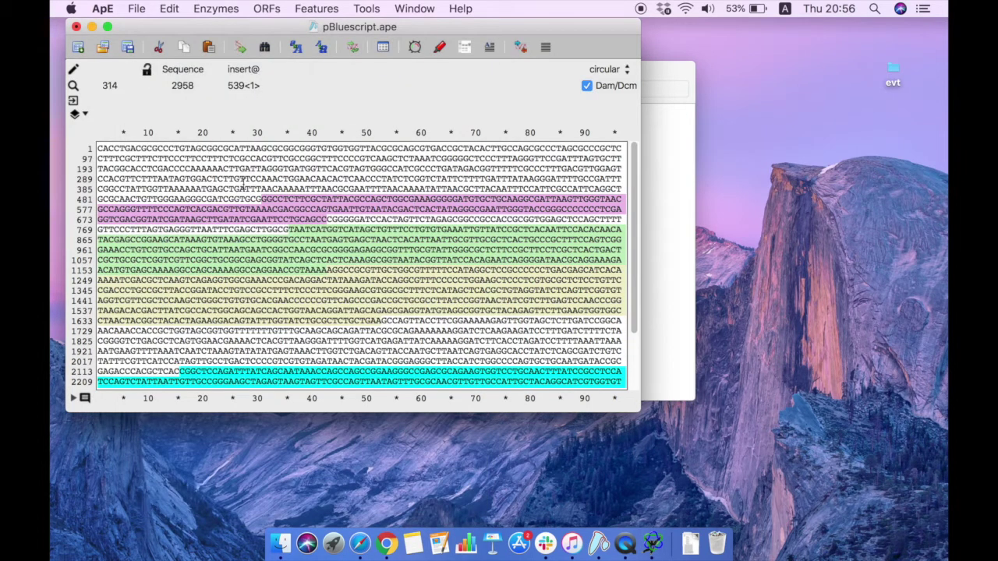
{"action": "left_click_drag", "start_coordinate": [269, 221], "coordinate": [381, 311]}
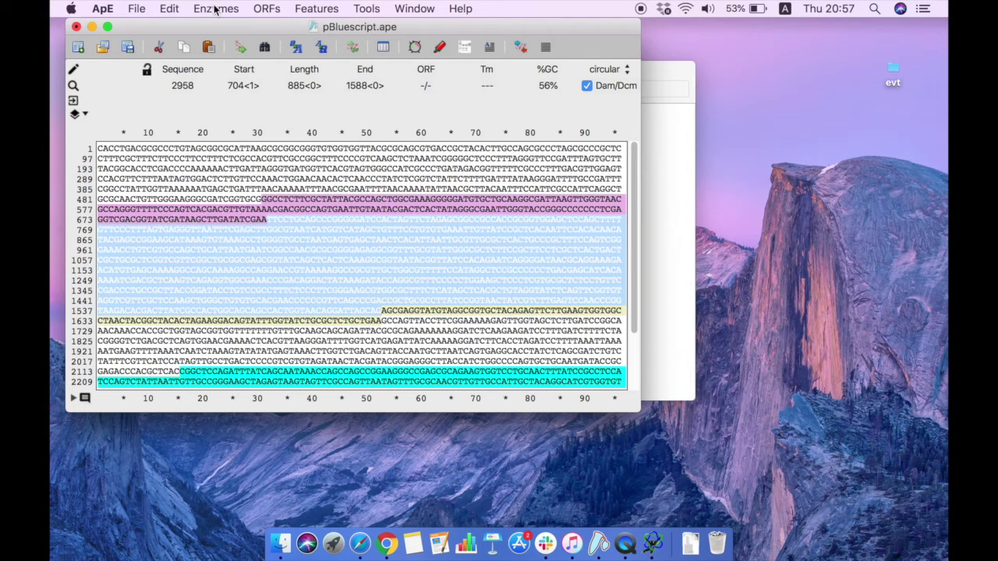
{"action": "left_click", "coordinate": [306, 9]}
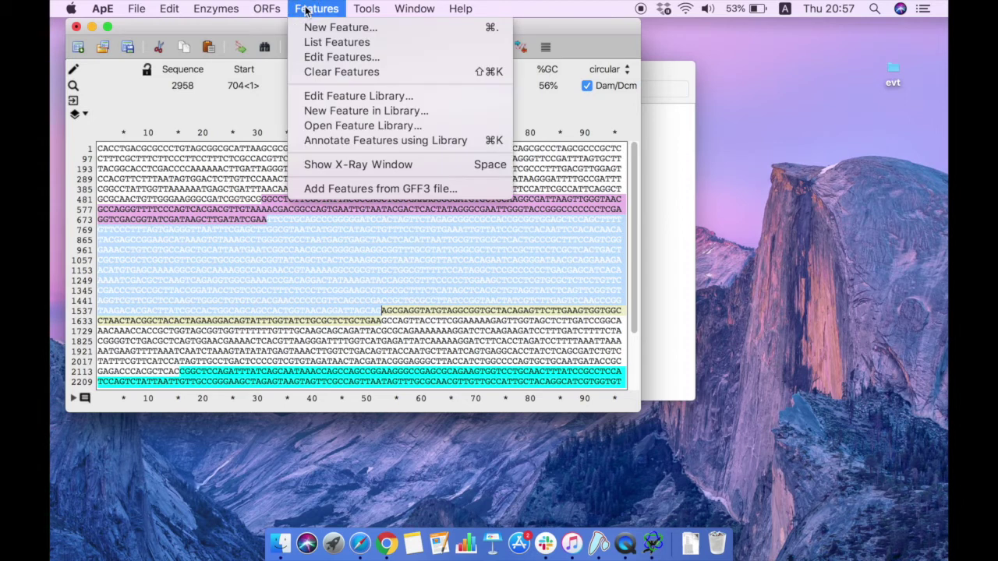
{"action": "mouse_move", "coordinate": [226, 8]}
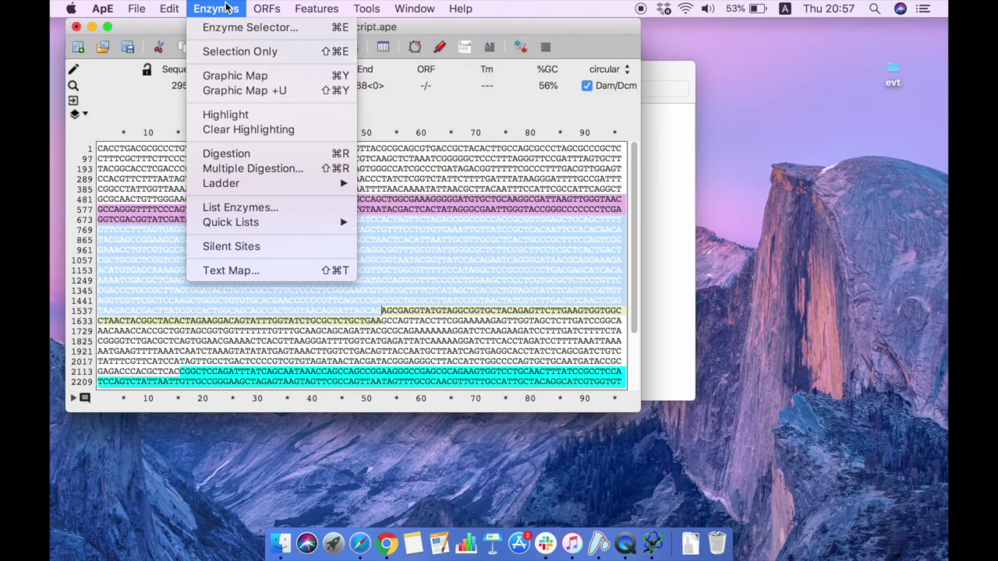
{"action": "mouse_move", "coordinate": [267, 8]}
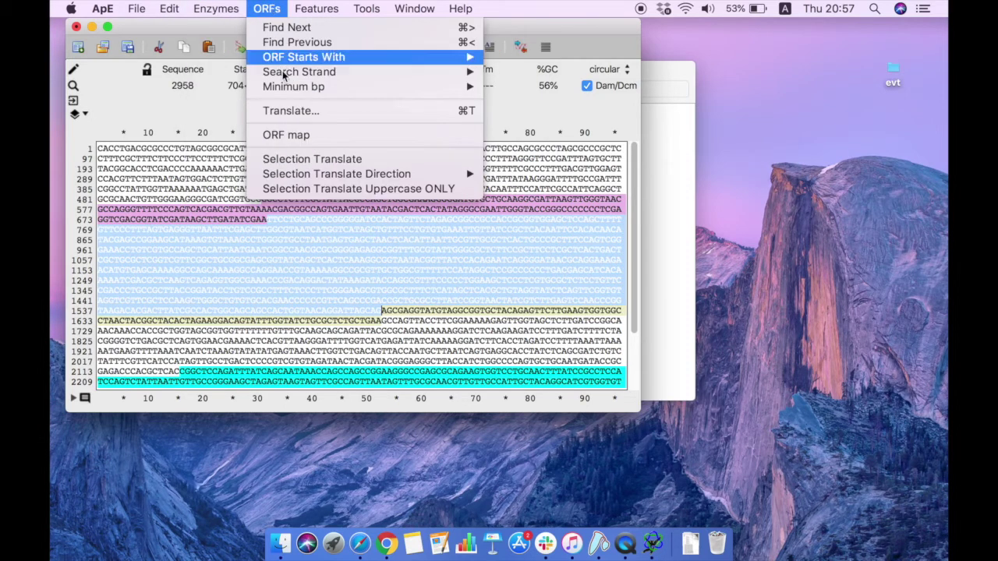
{"action": "left_click", "coordinate": [284, 111]}
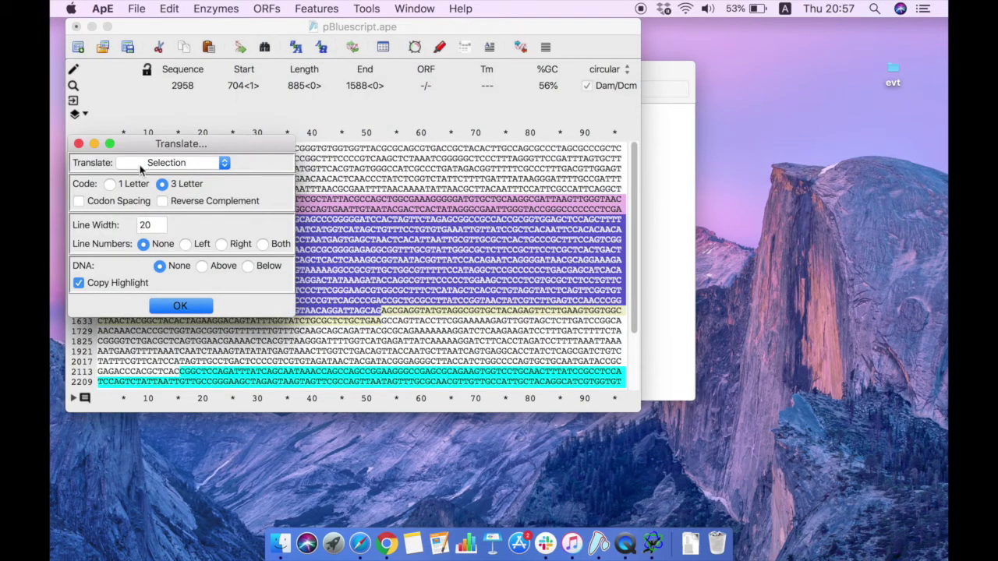
{"action": "left_click", "coordinate": [179, 306]}
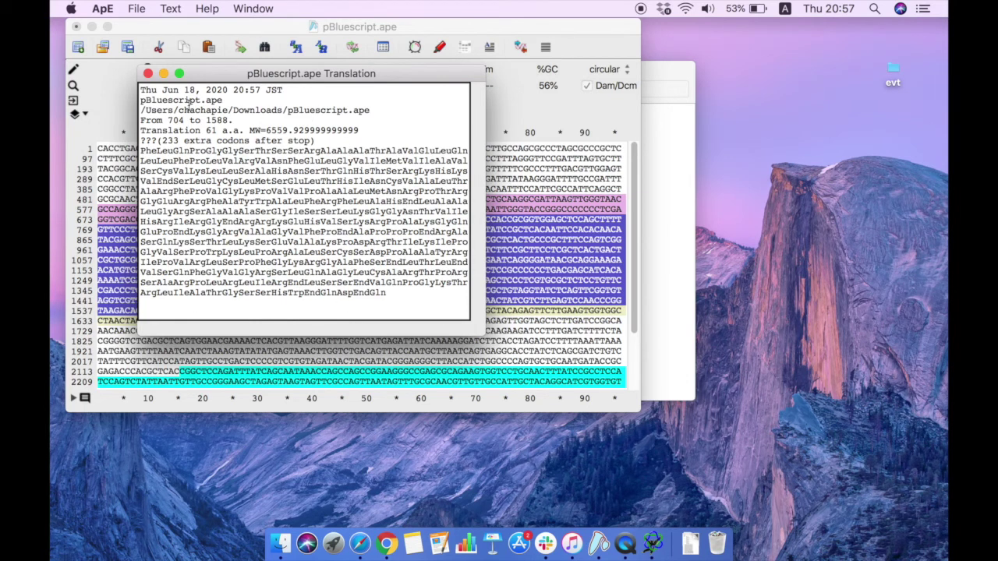
{"action": "left_click", "coordinate": [149, 74]}
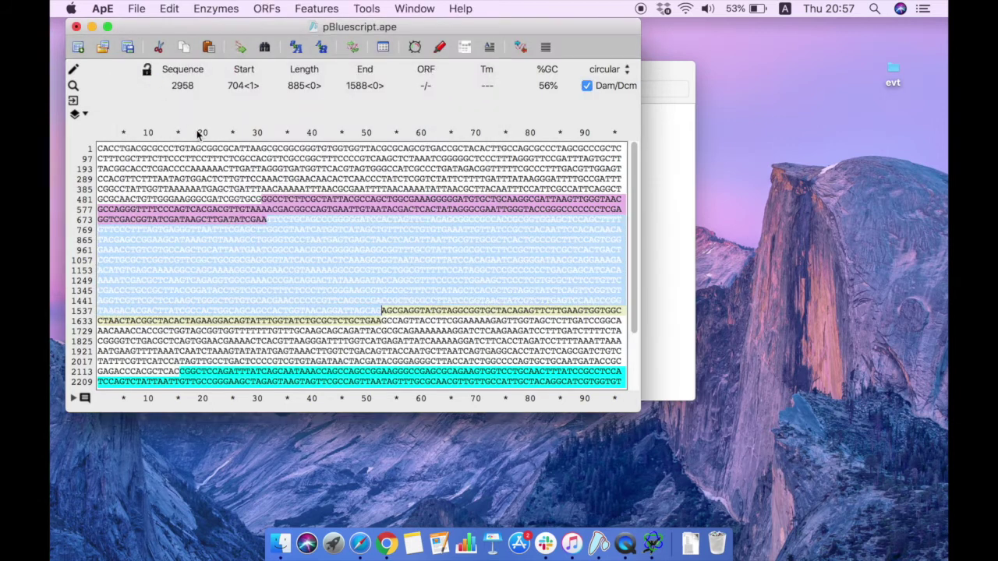
{"action": "left_click", "coordinate": [233, 200]}
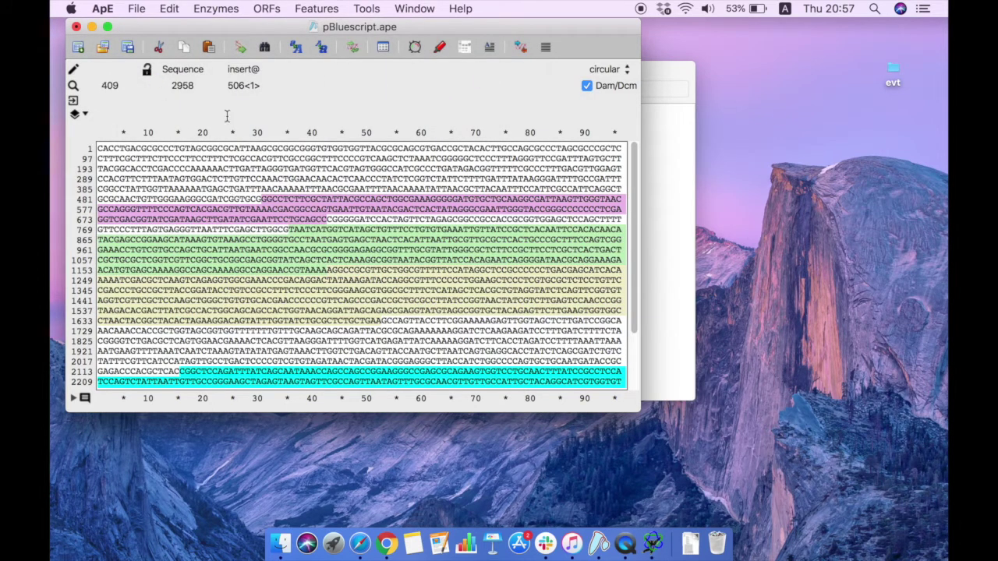
- Browse the Enzymes and Tools menus, then create a new empty New_DNA sequence window
{"action": "left_click", "coordinate": [226, 8]}
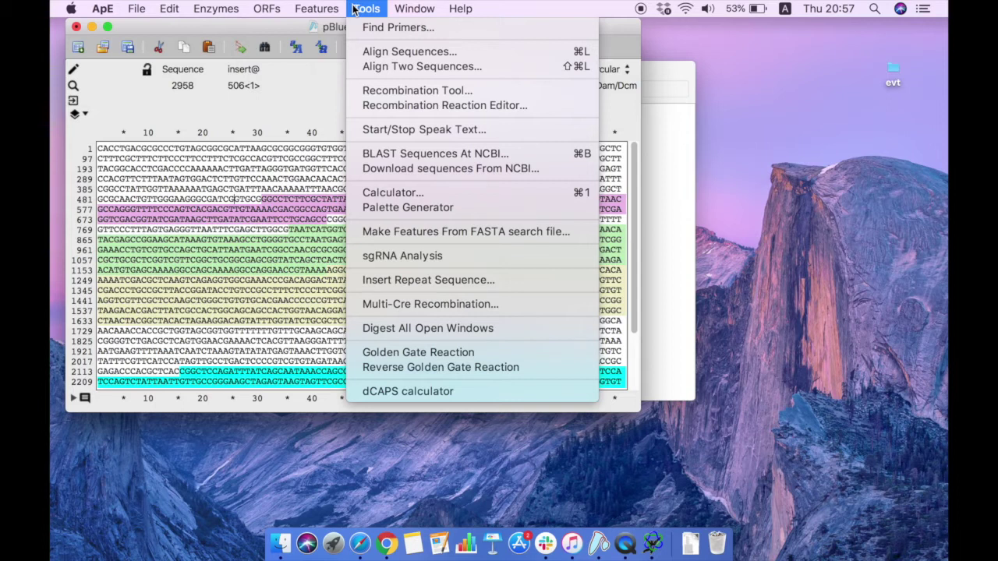
{"action": "left_click", "coordinate": [304, 255]}
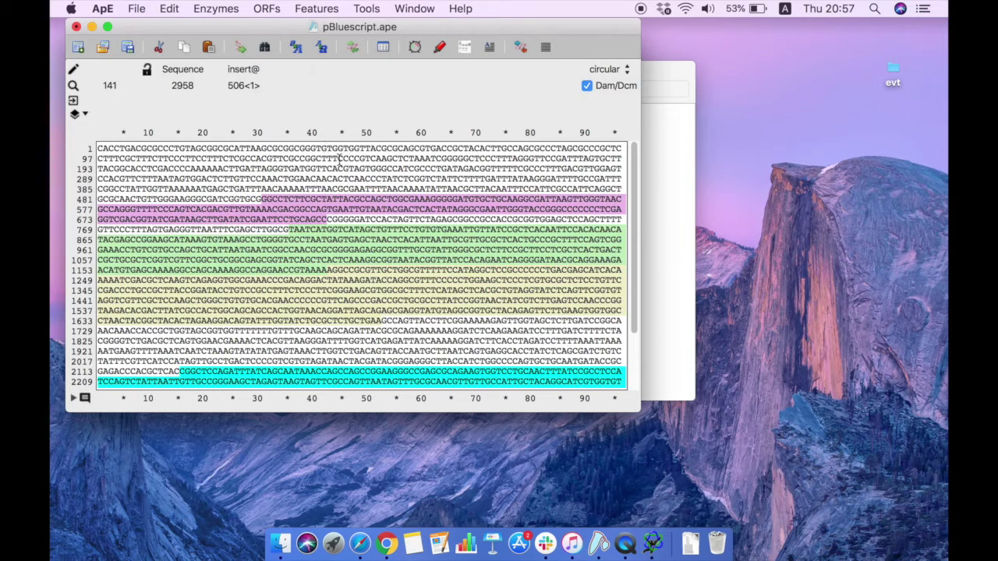
{"action": "left_click", "coordinate": [134, 8]}
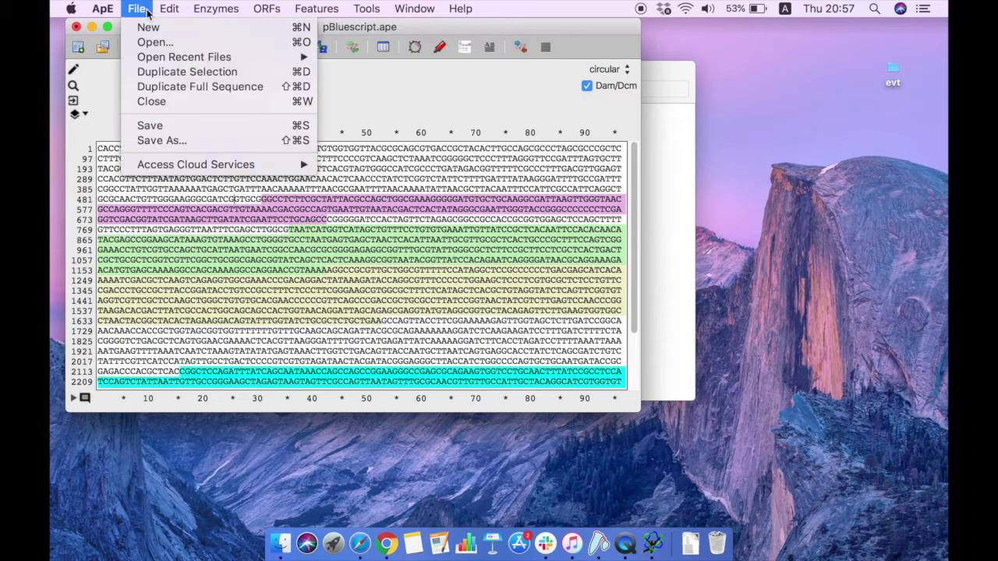
{"action": "left_click", "coordinate": [148, 27]}
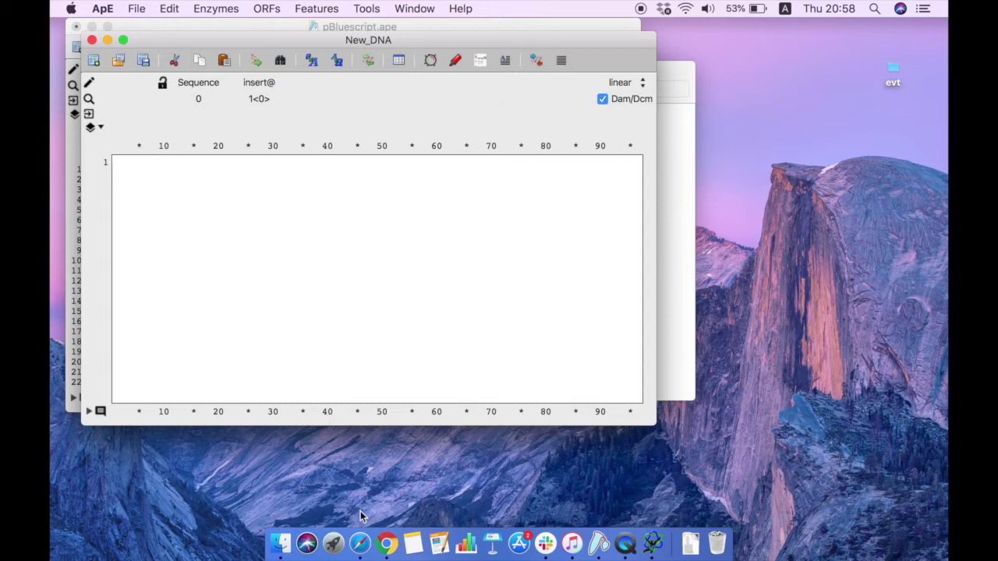
- In Chrome's SpCas9_sgRNA_expression_in_pBluescript Addgene page, select the full NGS sequence
{"action": "left_click", "coordinate": [386, 543]}
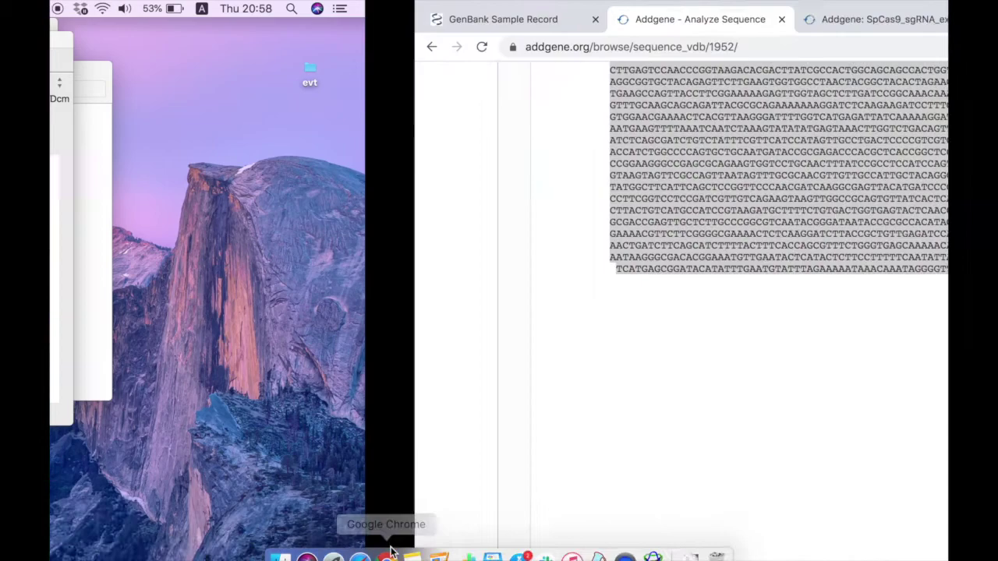
{"action": "left_click", "coordinate": [460, 18]}
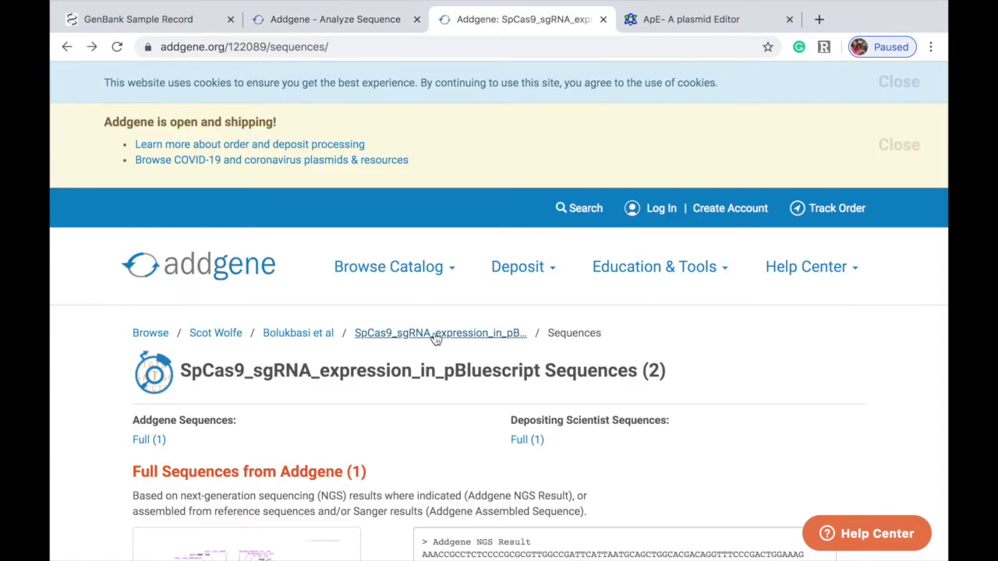
{"action": "scroll", "coordinate": [436, 335], "scroll_direction": "down", "scroll_amount": 3}
{"action": "scroll", "coordinate": [435, 335], "scroll_direction": "up", "scroll_amount": 1}
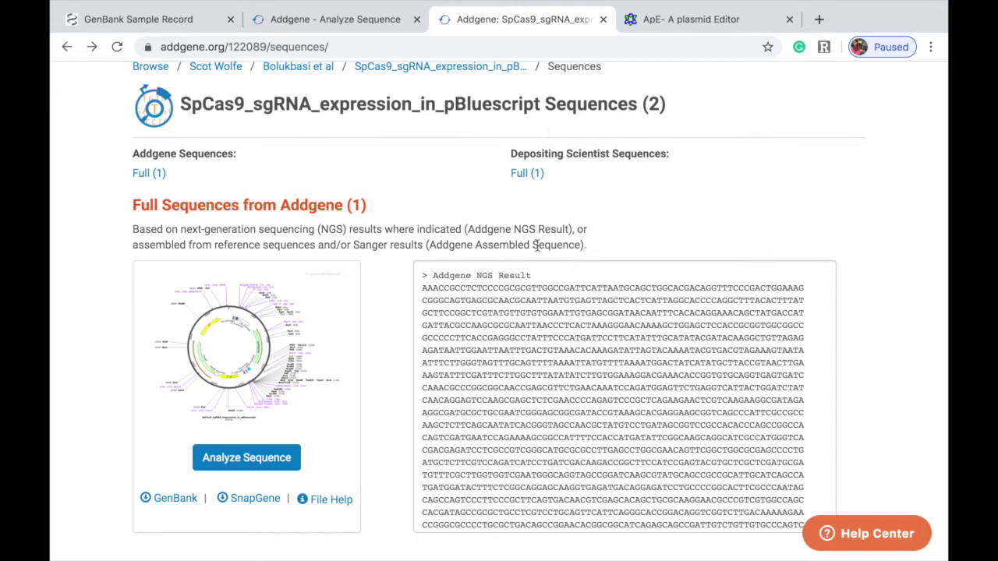
{"action": "left_click_drag", "start_coordinate": [424, 287], "coordinate": [651, 551]}
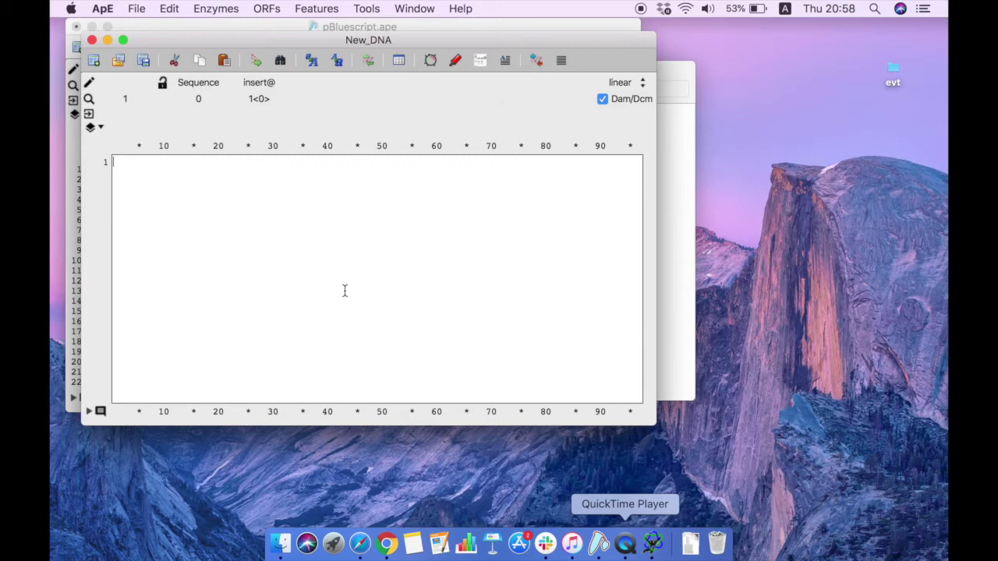
- Paste the 4356-bp sequence into New_DNA, cancelling a save as crisprcas9-sgrna-pbluescript
{"action": "key", "text": "super+v"}
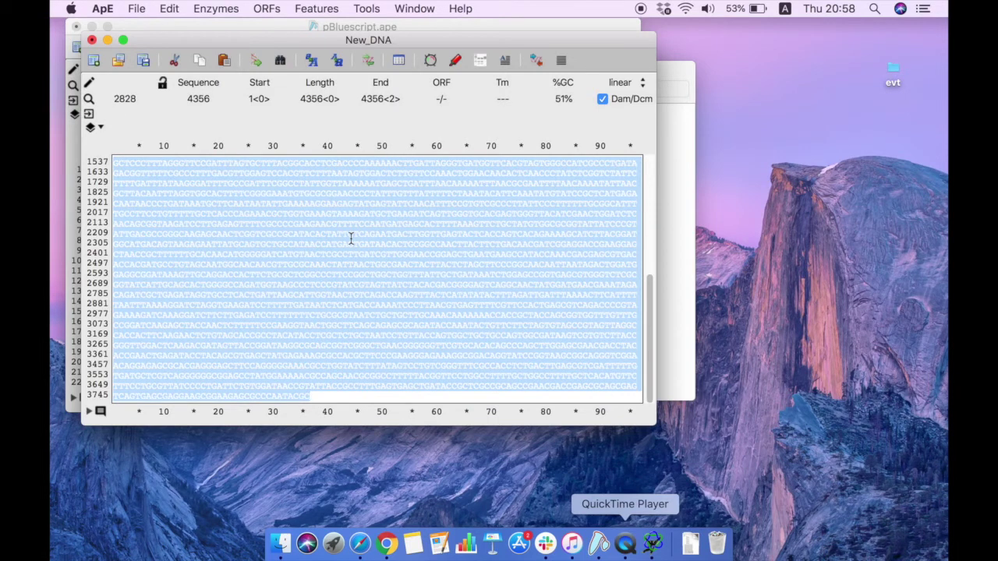
{"action": "left_click", "coordinate": [131, 9]}
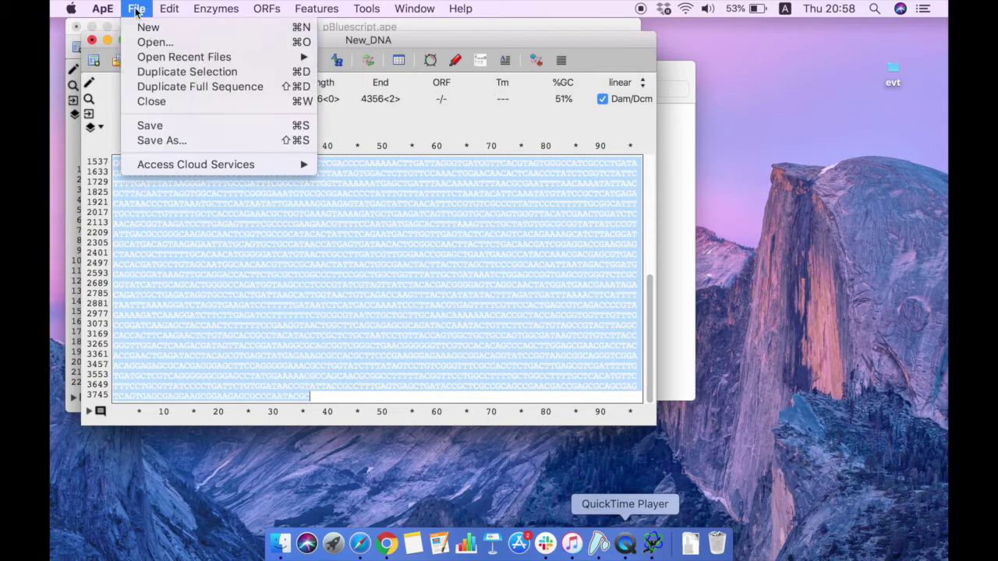
{"action": "left_click", "coordinate": [161, 140]}
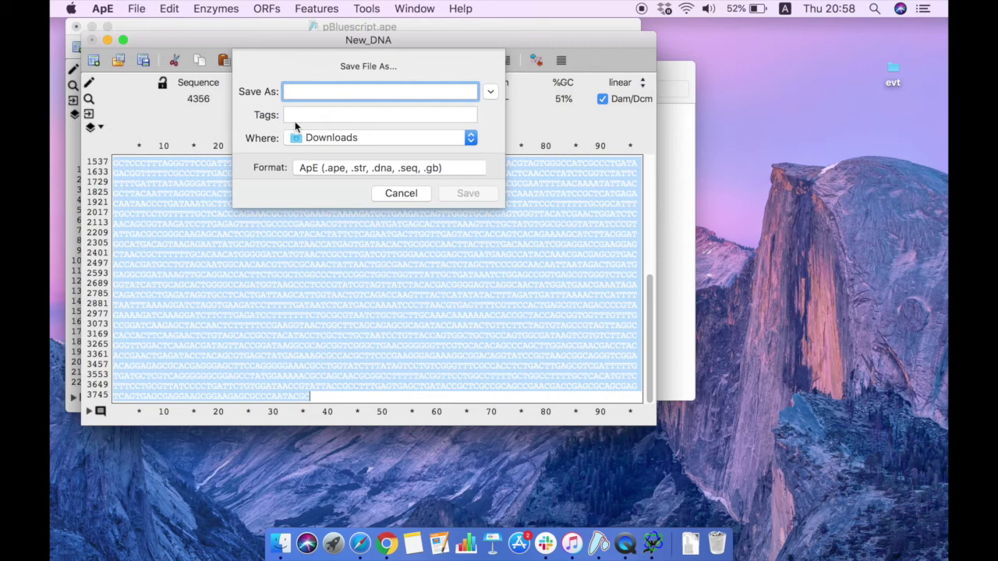
{"action": "type", "text": "c"}
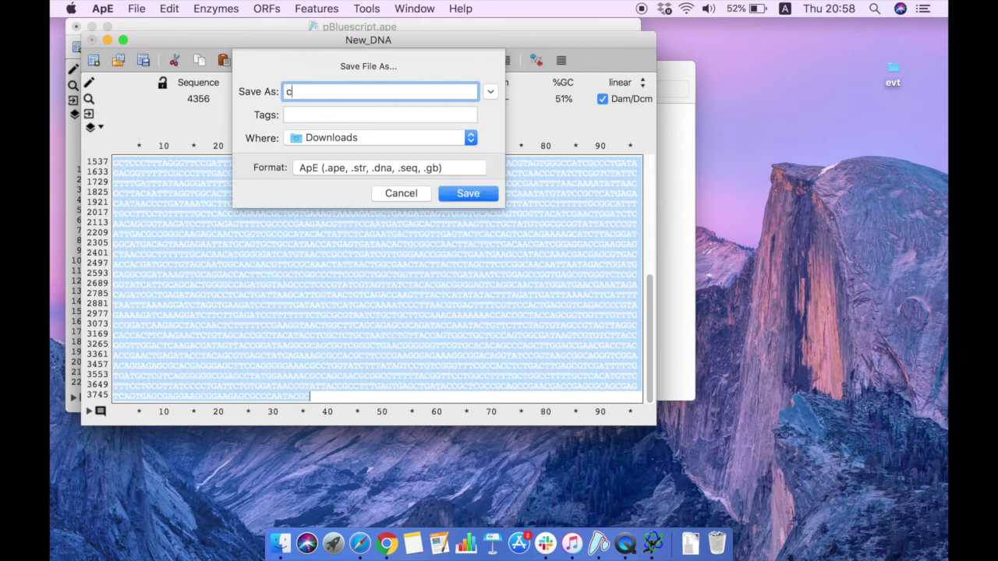
{"action": "type", "text": "risprcas9-sgrna"}
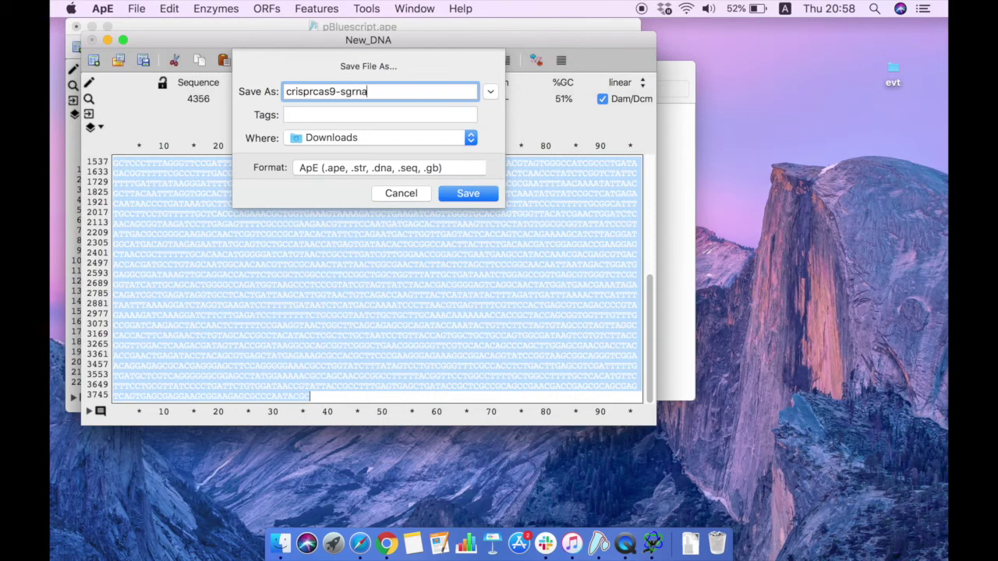
{"action": "type", "text": "-pbluescript"}
{"action": "left_click", "coordinate": [393, 192]}
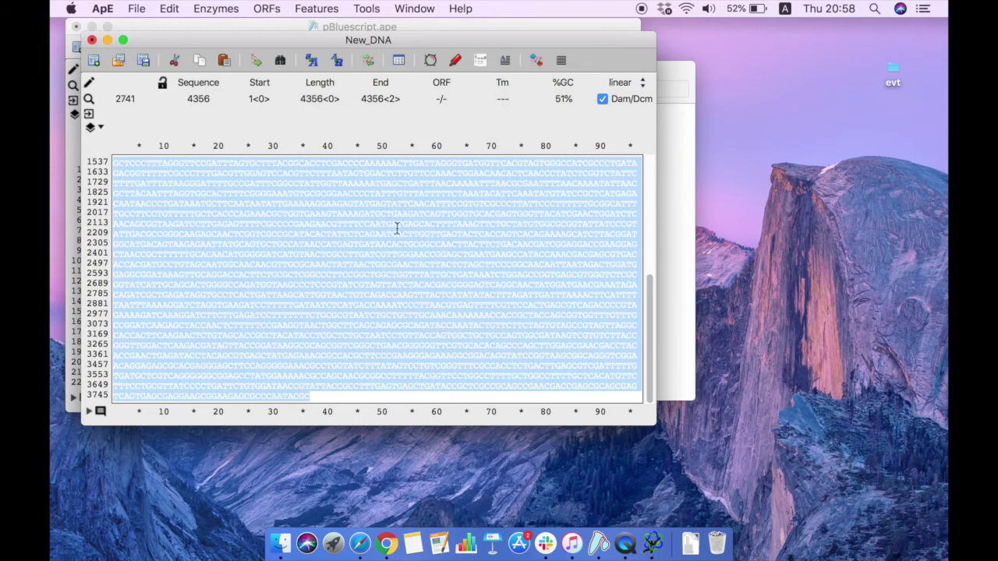
{"action": "left_click", "coordinate": [397, 227]}
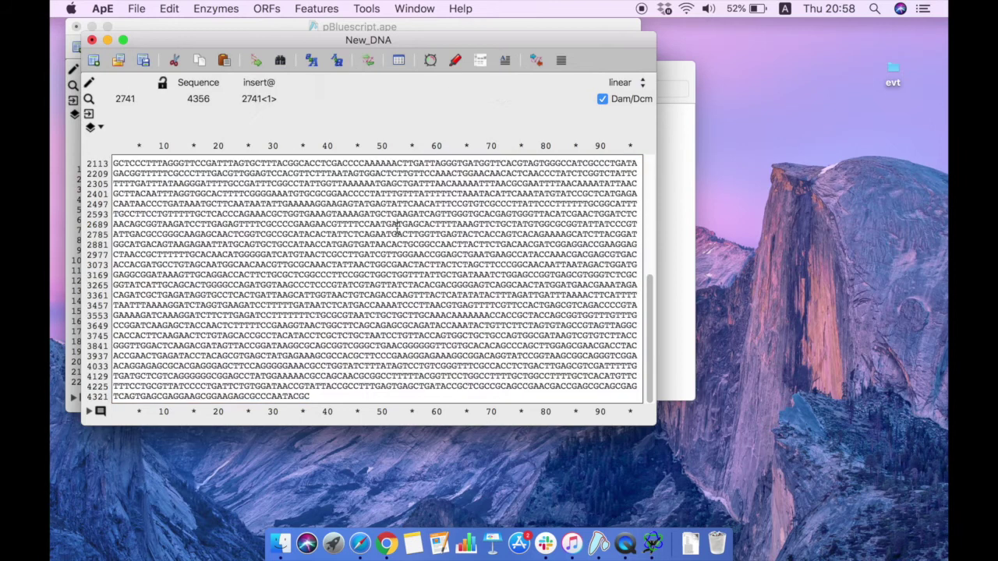
- Cancel Align Two Sequences, then drag New_DNA down-right to reveal pBluescript.ape
{"action": "left_click", "coordinate": [371, 10]}
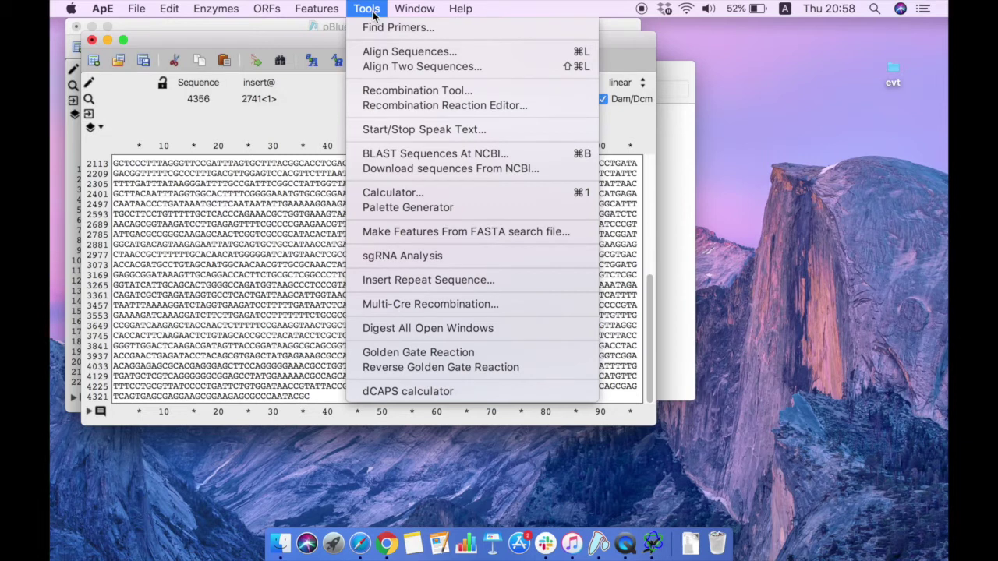
{"action": "left_click", "coordinate": [390, 66]}
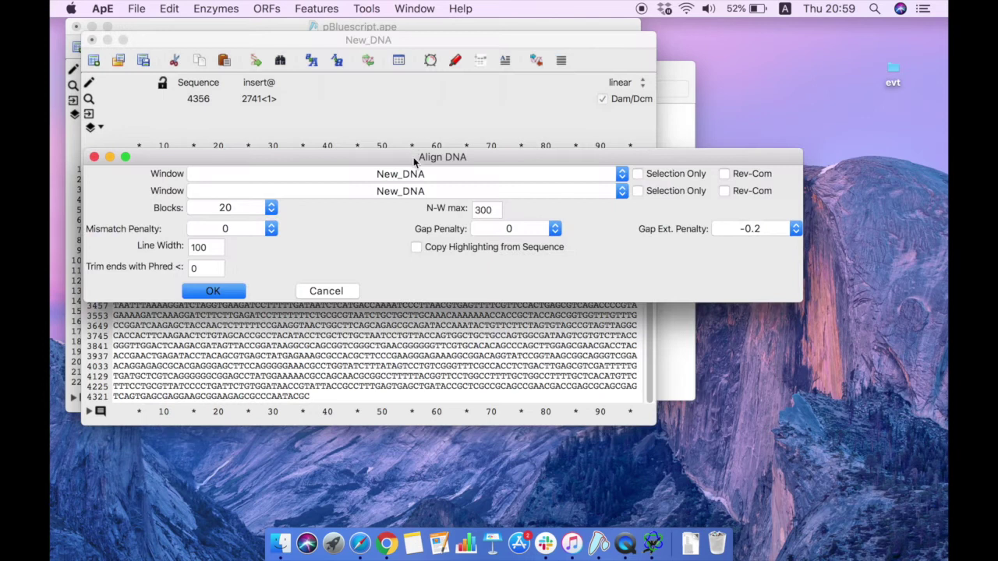
{"action": "left_click", "coordinate": [95, 157]}
{"action": "left_click", "coordinate": [137, 8]}
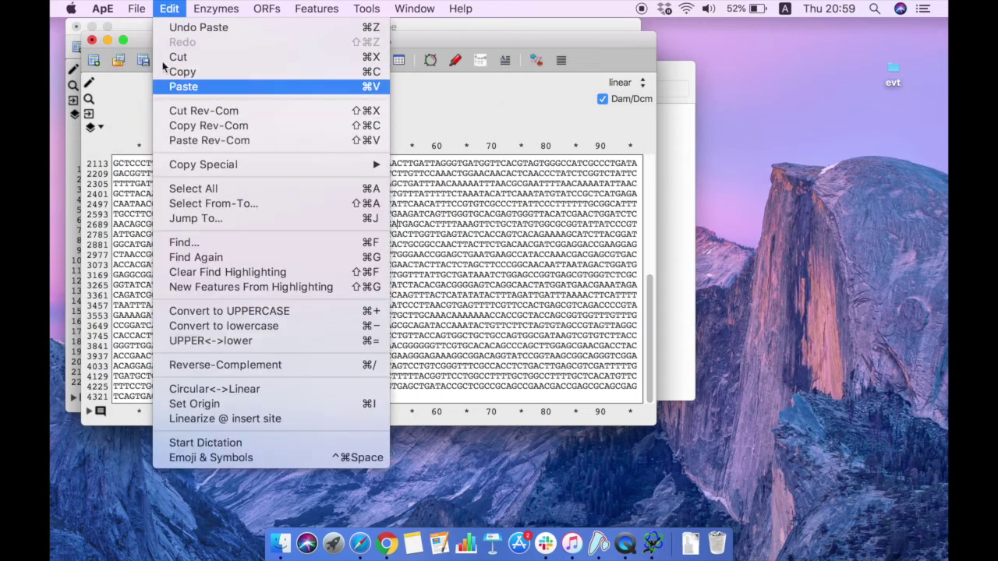
{"action": "left_click", "coordinate": [483, 289]}
{"action": "left_click_drag", "start_coordinate": [292, 45], "coordinate": [378, 109]}
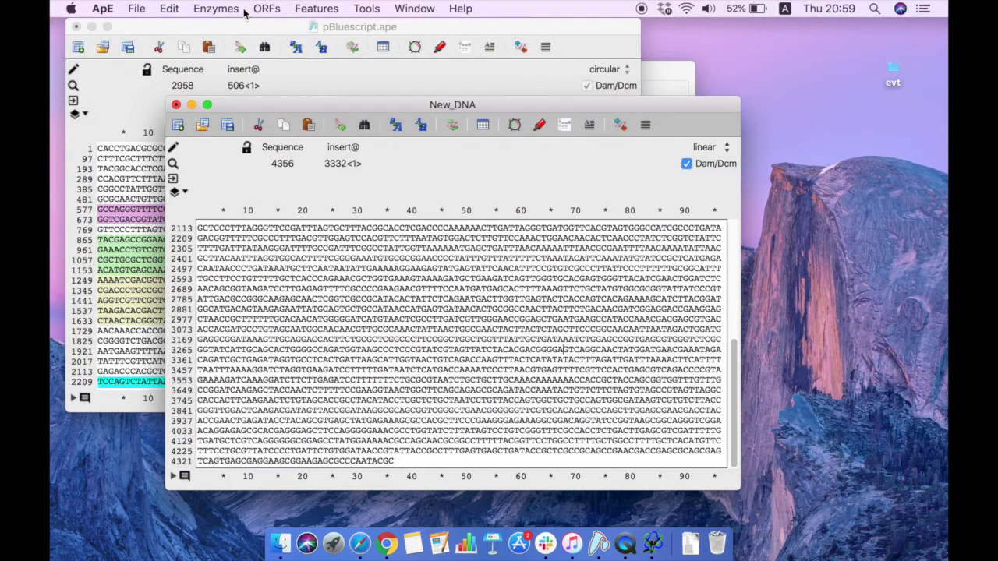
- Save the new sequence as cas9-sgrna-bluescript.ape in the Downloads folder
{"action": "left_click", "coordinate": [141, 9]}
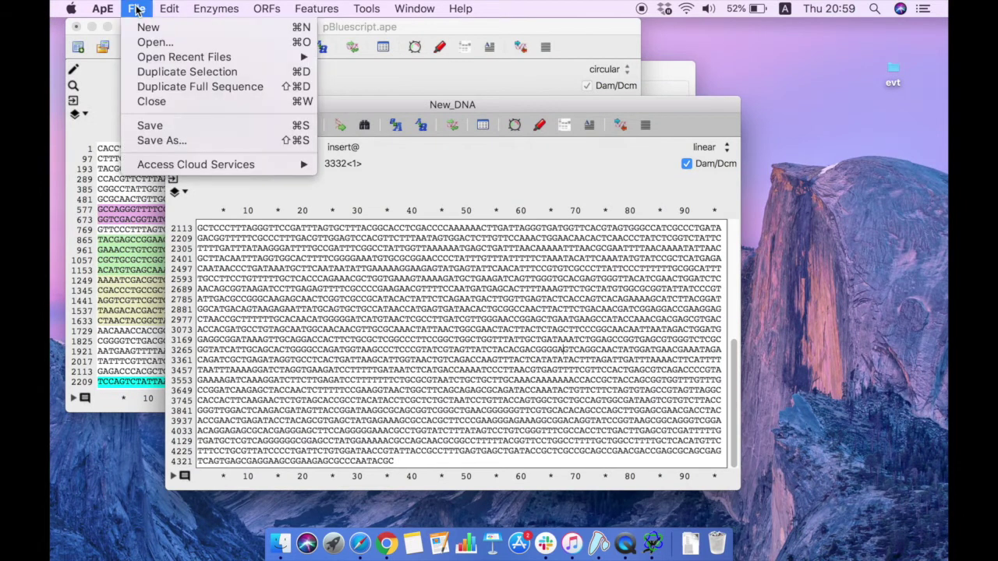
{"action": "left_click", "coordinate": [146, 126]}
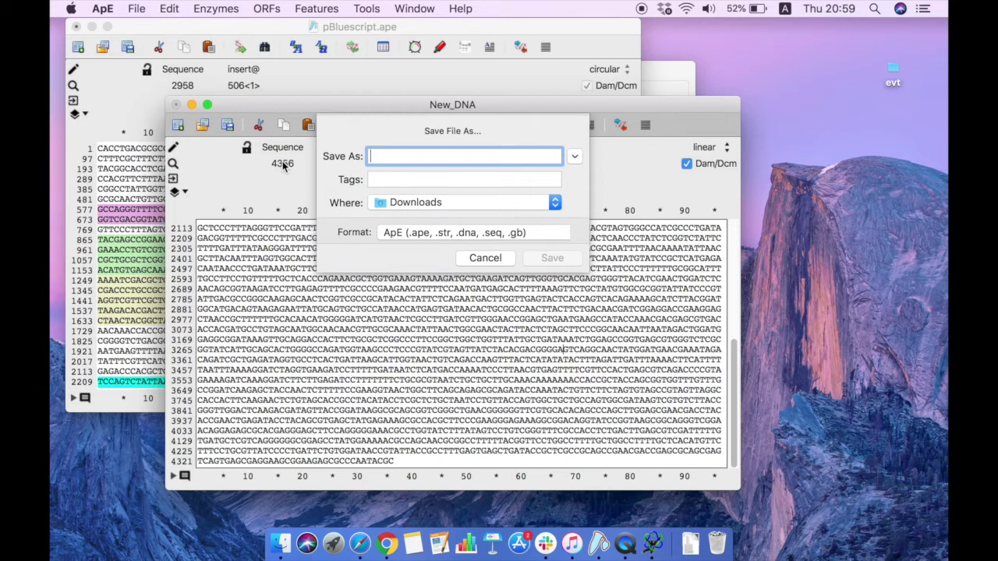
{"action": "type", "text": "cas9-sgrna"}
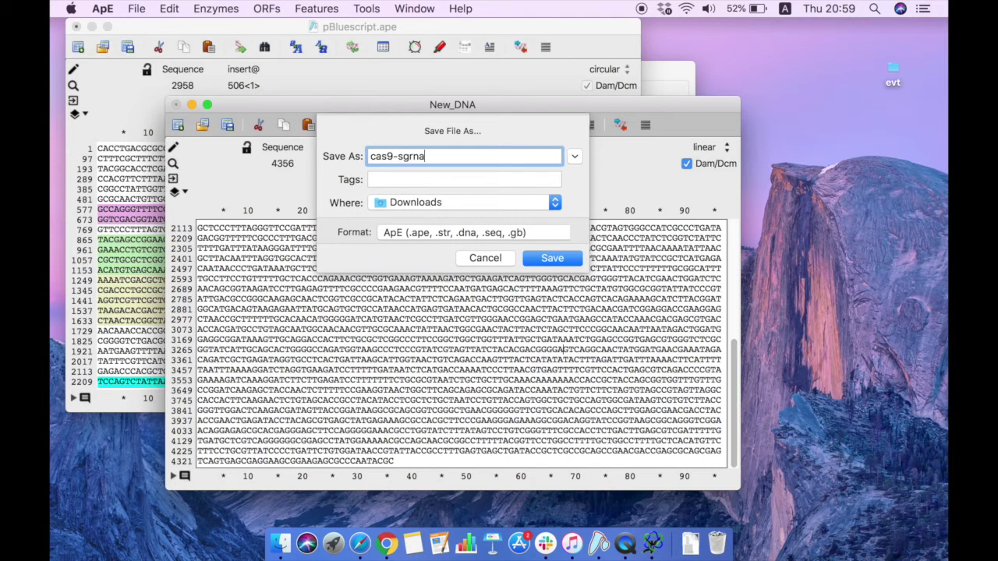
{"action": "type", "text": "-bluescript"}
{"action": "left_click", "coordinate": [552, 258]}
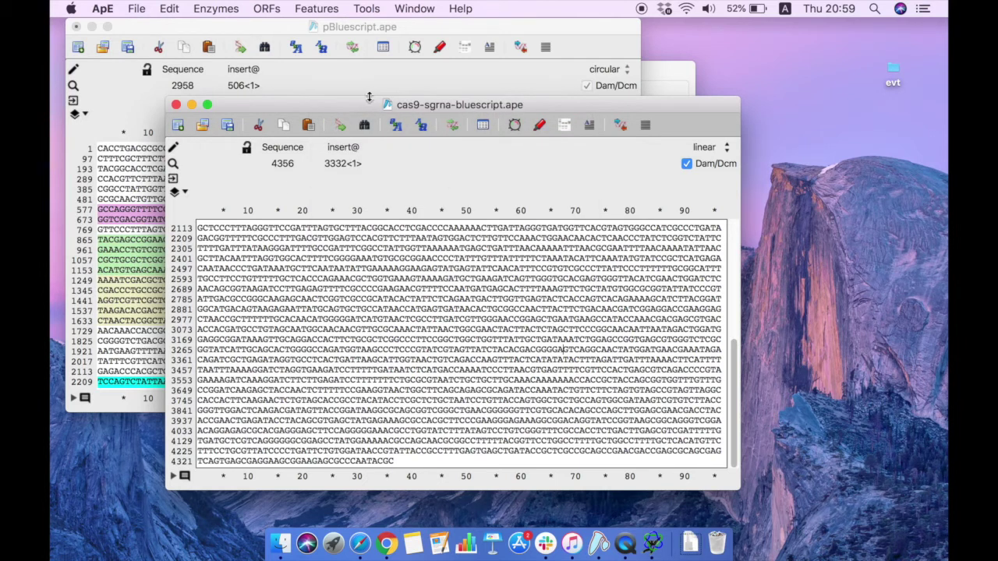
{"action": "left_click", "coordinate": [363, 13]}
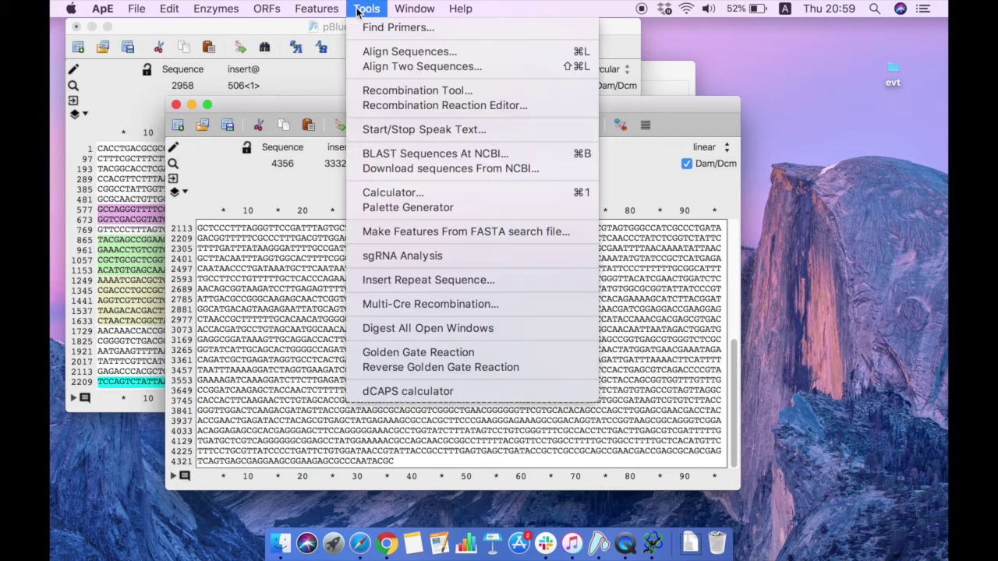
- Align pBluescript.ape against cas9-sgrna-bluescript.ape, yielding 464 matches and 0 mismatches
{"action": "left_click", "coordinate": [382, 66]}
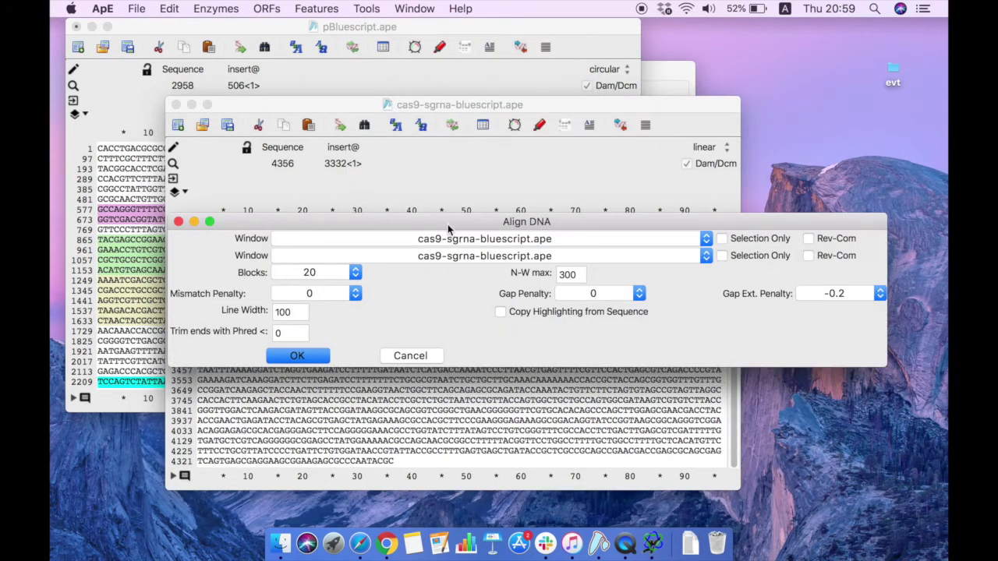
{"action": "left_click", "coordinate": [452, 256]}
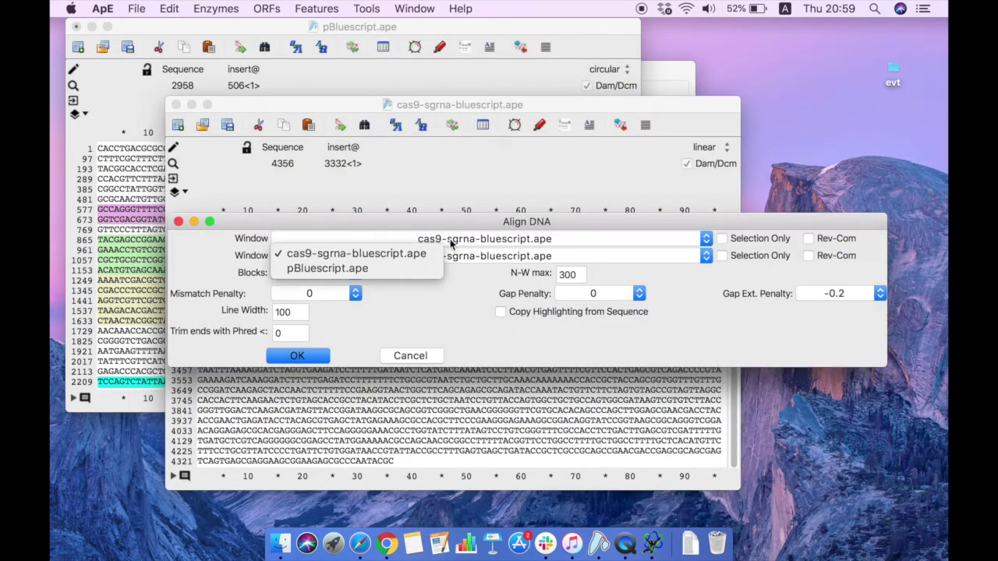
{"action": "left_click", "coordinate": [373, 268]}
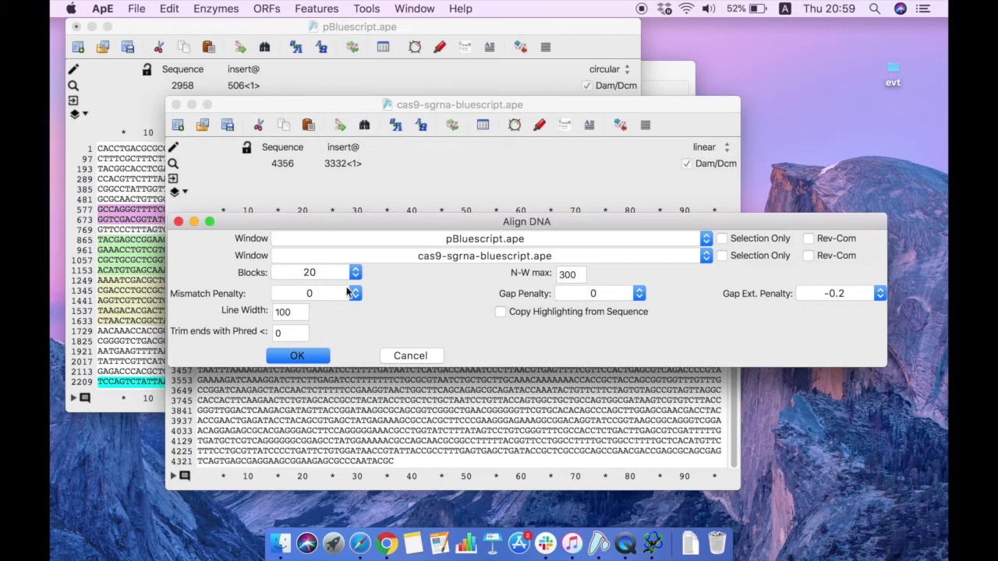
{"action": "left_click", "coordinate": [297, 356]}
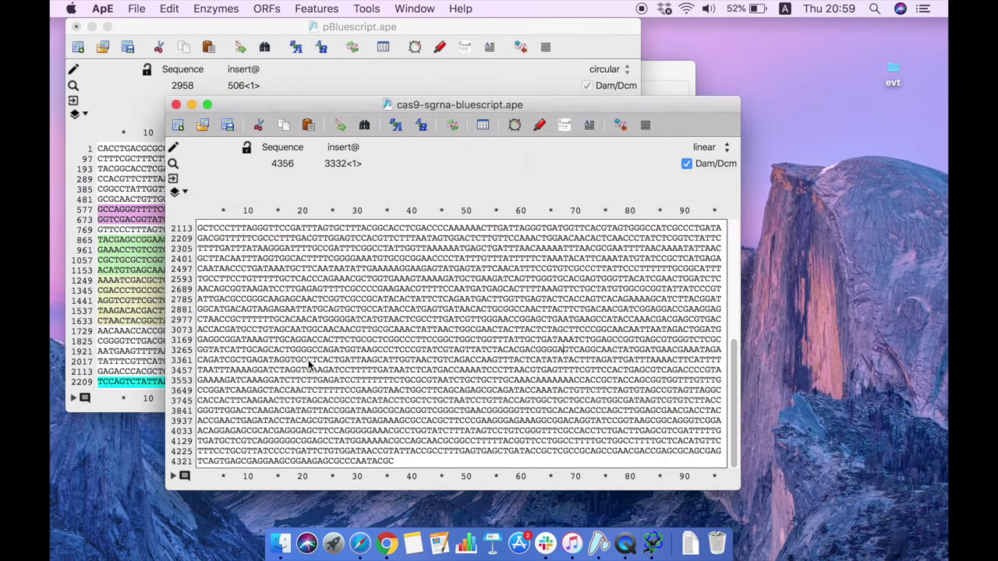
{"action": "scroll", "coordinate": [410, 356], "scroll_direction": "down", "scroll_amount": 20}
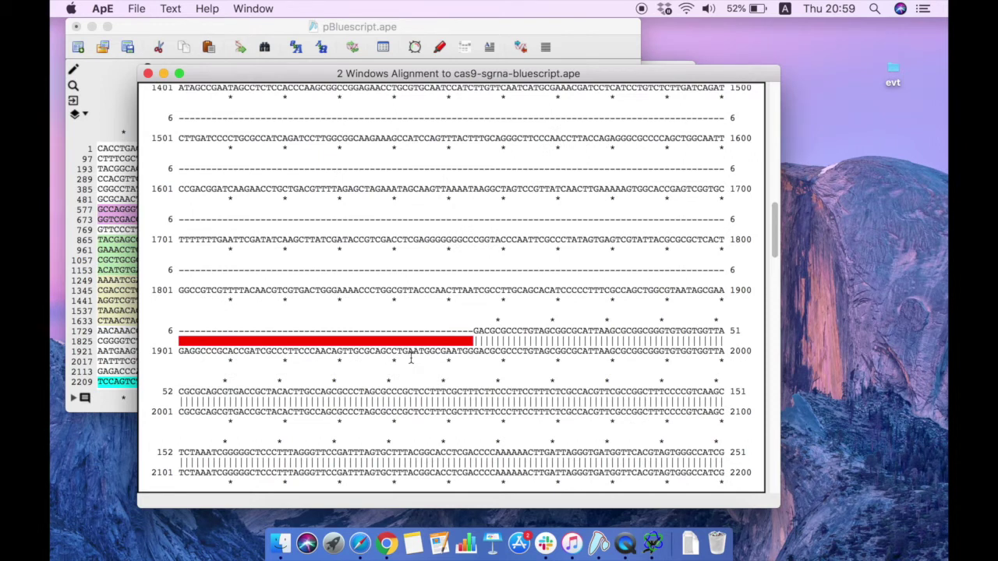
{"action": "scroll", "coordinate": [513, 304], "scroll_direction": "up", "scroll_amount": 20}
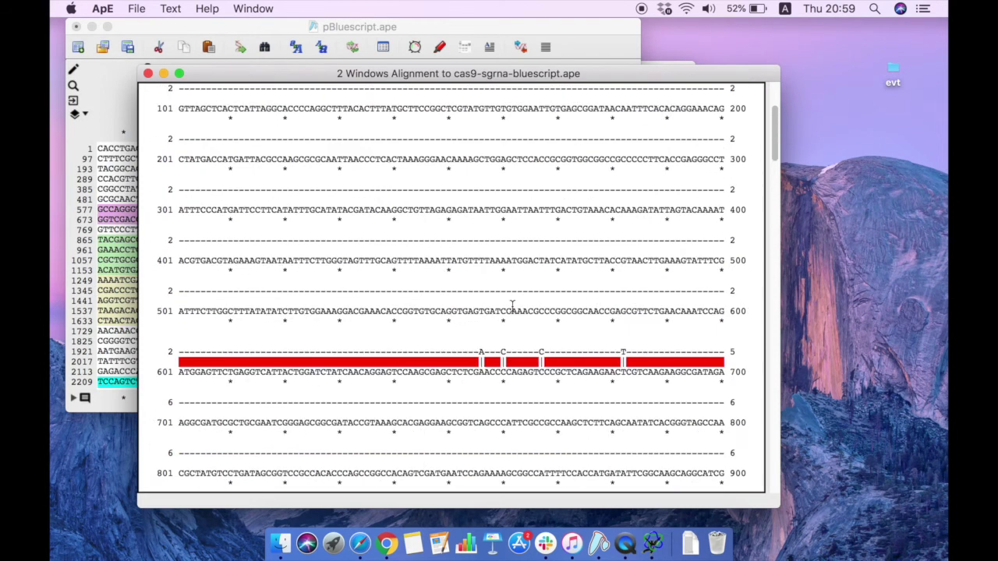
{"action": "scroll", "coordinate": [513, 304], "scroll_direction": "up", "scroll_amount": 5}
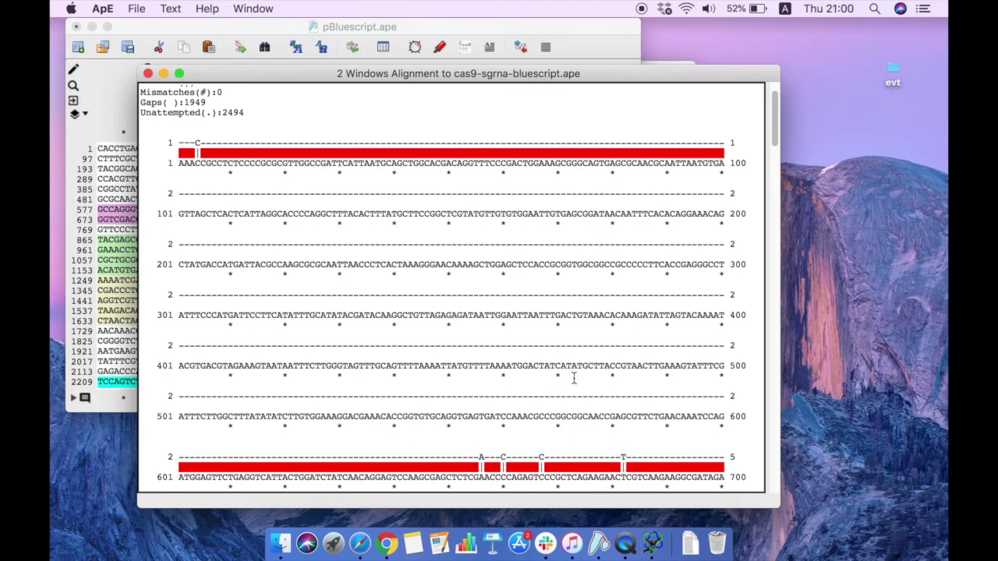
{"action": "scroll", "coordinate": [573, 378], "scroll_direction": "down", "scroll_amount": 20}
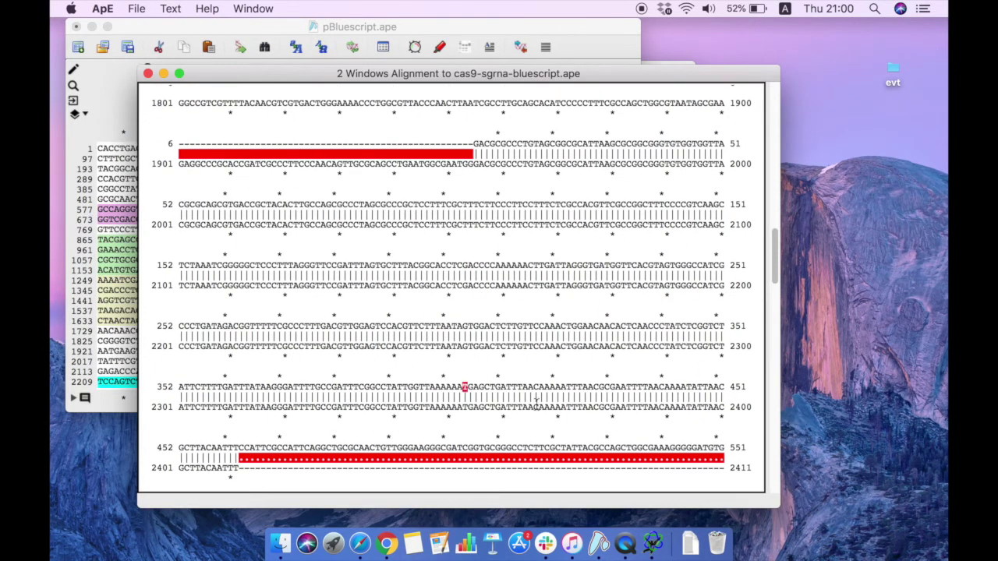
{"action": "scroll", "coordinate": [602, 357], "scroll_direction": "down", "scroll_amount": 15}
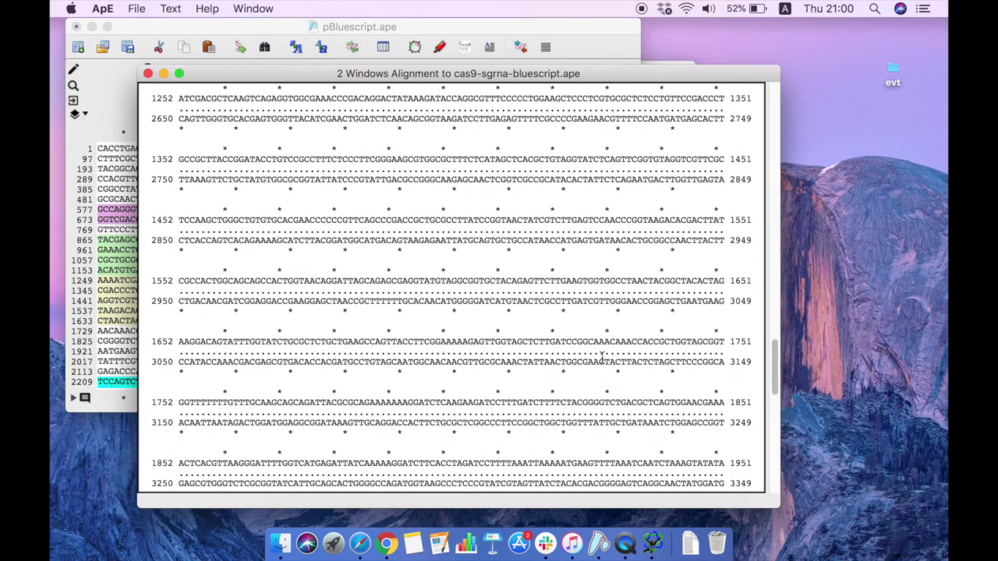
{"action": "scroll", "coordinate": [602, 357], "scroll_direction": "down", "scroll_amount": 15}
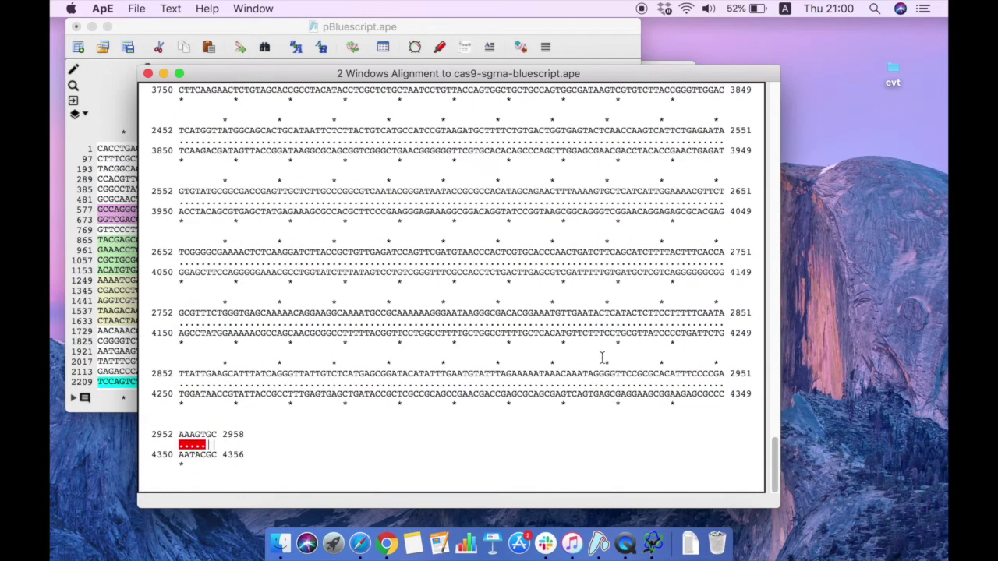
{"action": "scroll", "coordinate": [602, 358], "scroll_direction": "up", "scroll_amount": 20}
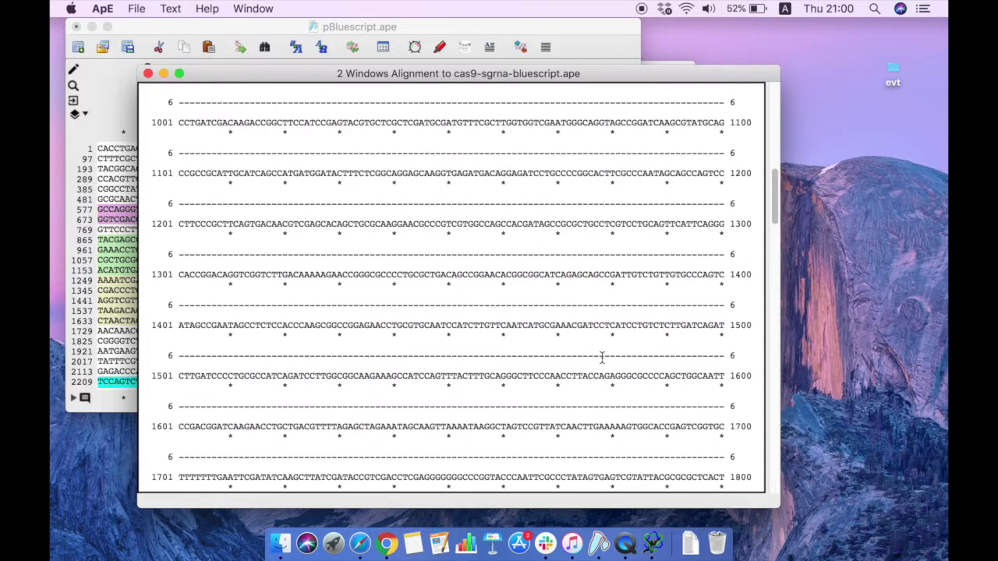
{"action": "left_click", "coordinate": [426, 173]}
{"action": "left_click_drag", "start_coordinate": [279, 76], "coordinate": [321, 118]}
- Close the alignment result, shuffle the cas9-sgrna window, and browse the Enzymes and Tools menus
{"action": "left_click", "coordinate": [189, 116]}
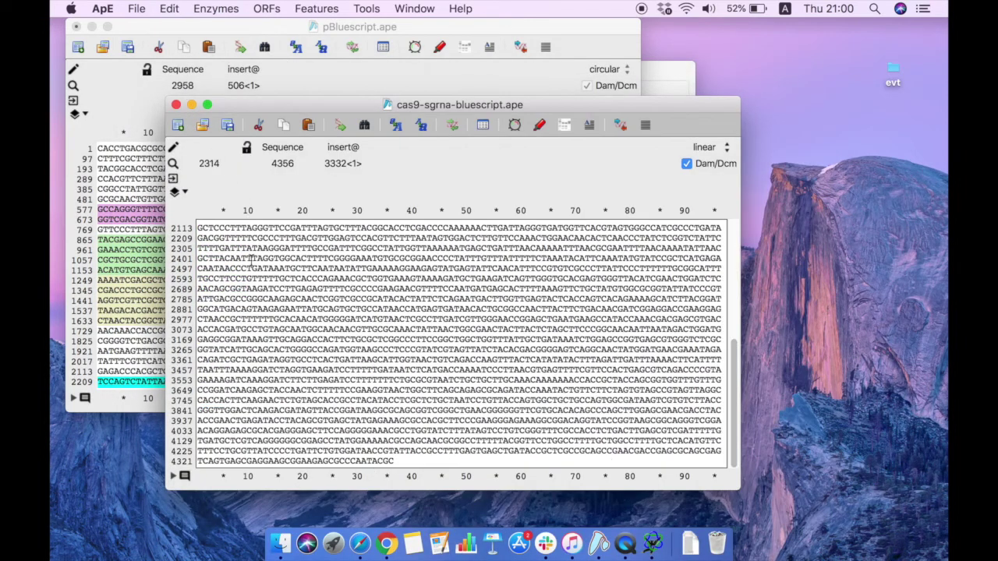
{"action": "left_click_drag", "start_coordinate": [240, 104], "coordinate": [319, 295]}
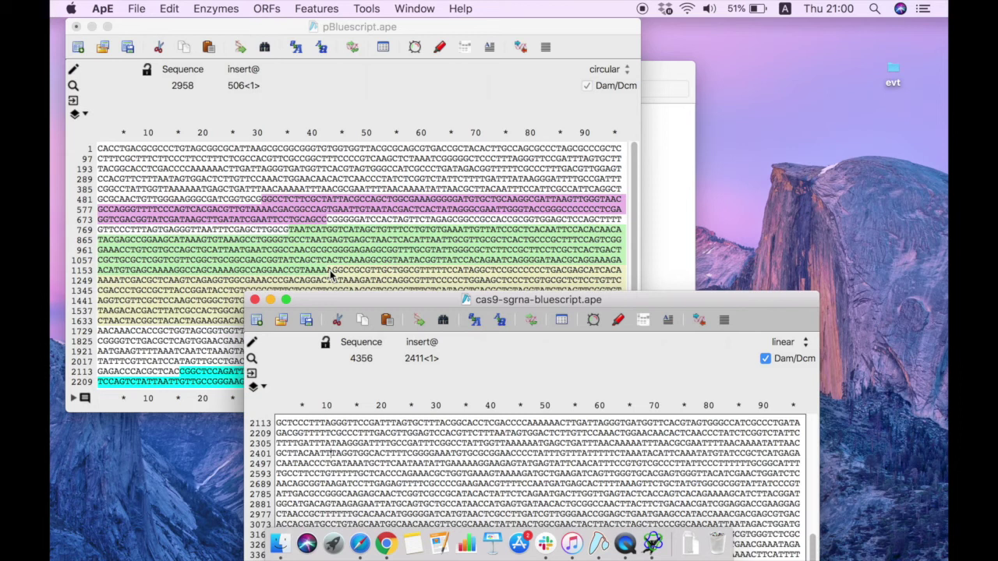
{"action": "left_click_drag", "start_coordinate": [351, 299], "coordinate": [290, 72]}
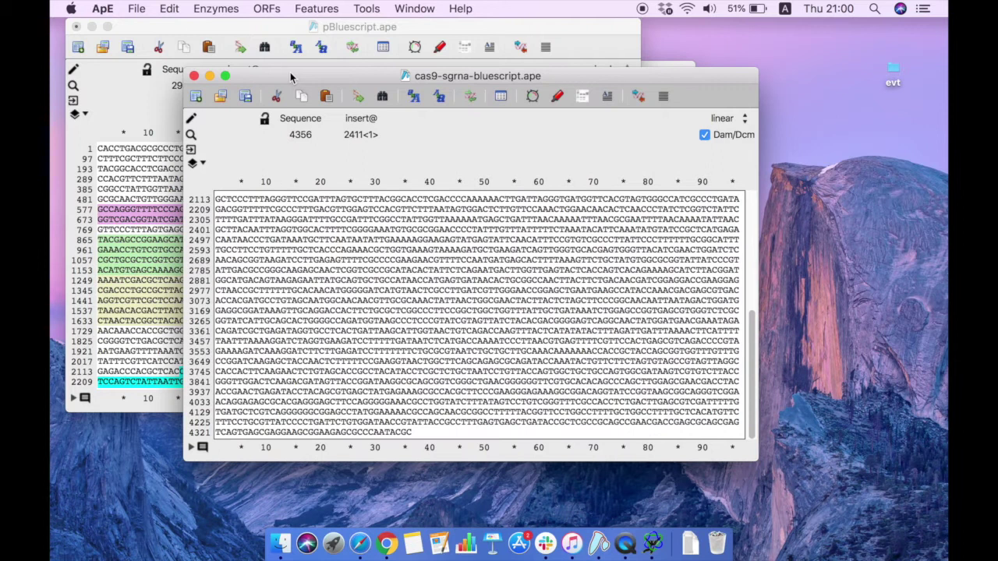
{"action": "left_click", "coordinate": [212, 8]}
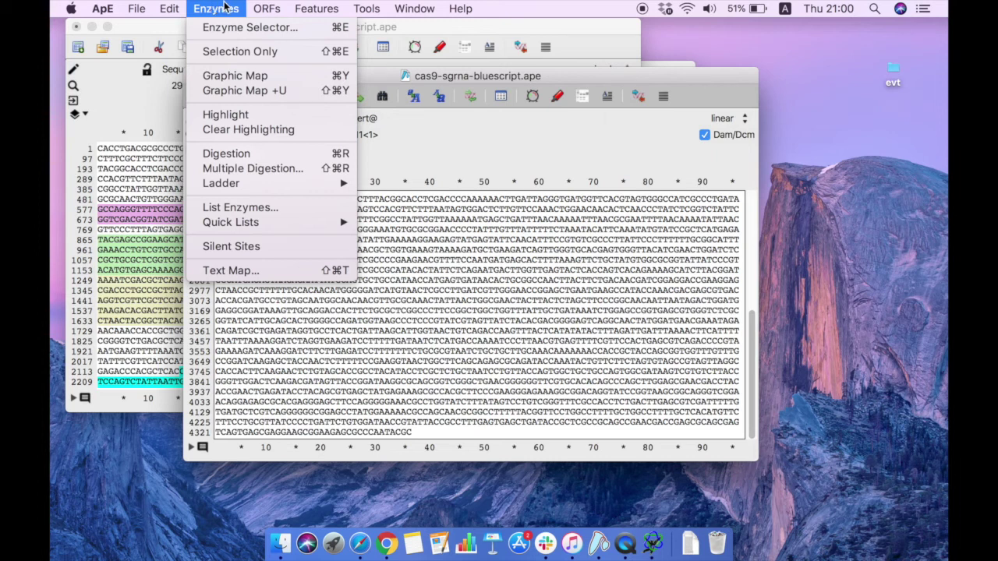
{"action": "mouse_move", "coordinate": [248, 4]}
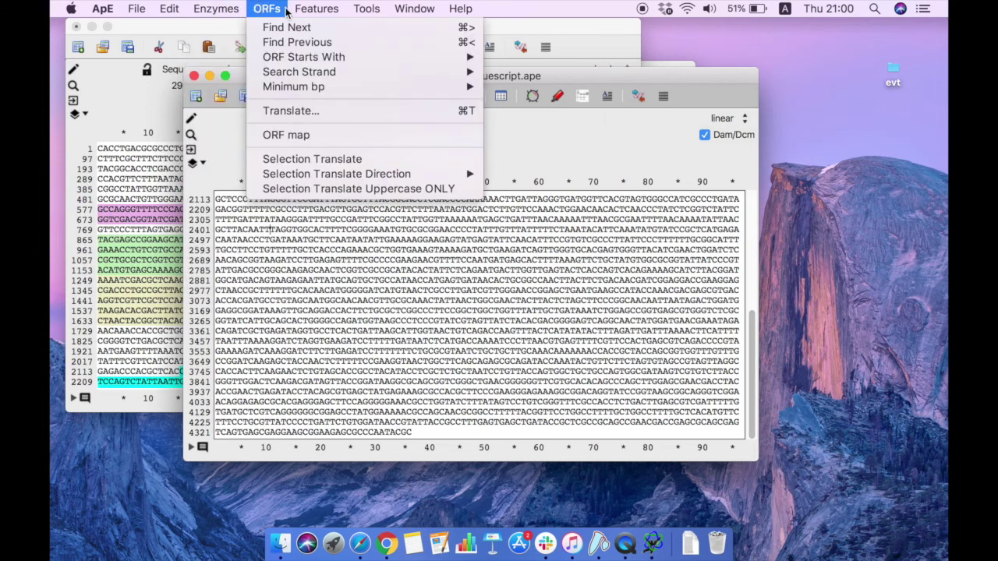
{"action": "mouse_move", "coordinate": [296, 11]}
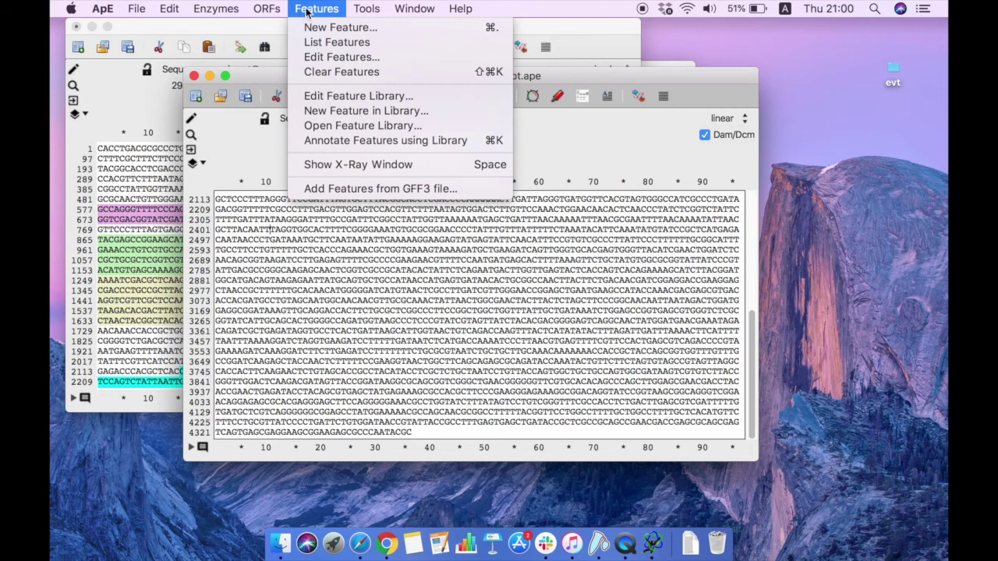
{"action": "left_click", "coordinate": [293, 269]}
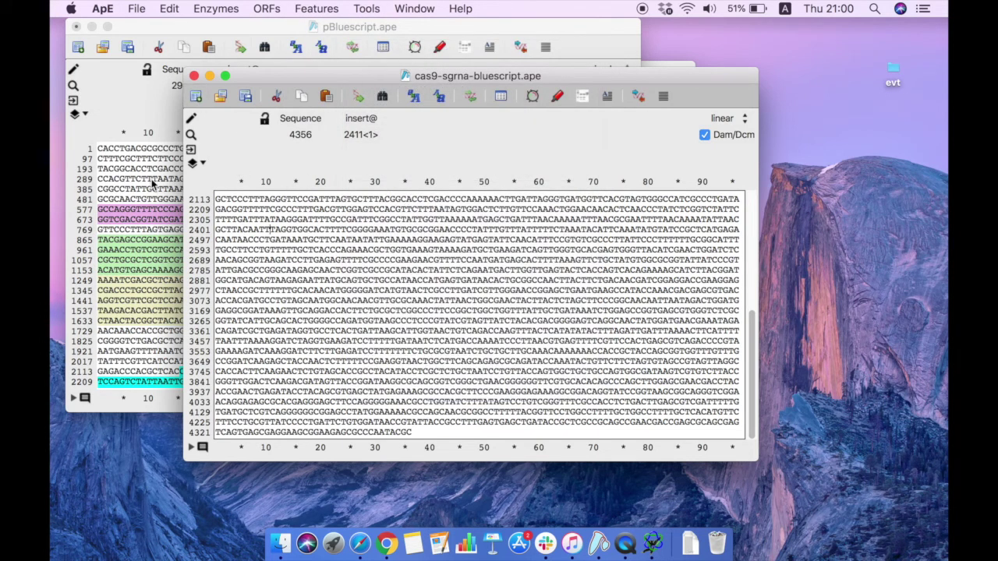
- Select bases 299–505 of pBluescript.ape and move its window down-right
{"action": "left_click", "coordinate": [154, 181]}
{"action": "left_click", "coordinate": [152, 179], "text": "shift"}
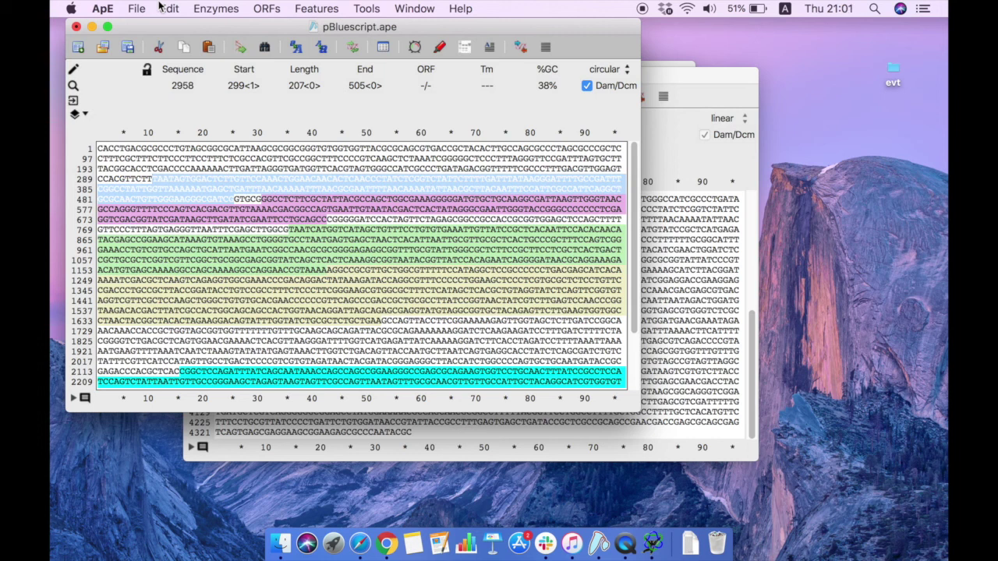
{"action": "left_click_drag", "start_coordinate": [216, 30], "coordinate": [303, 119]}
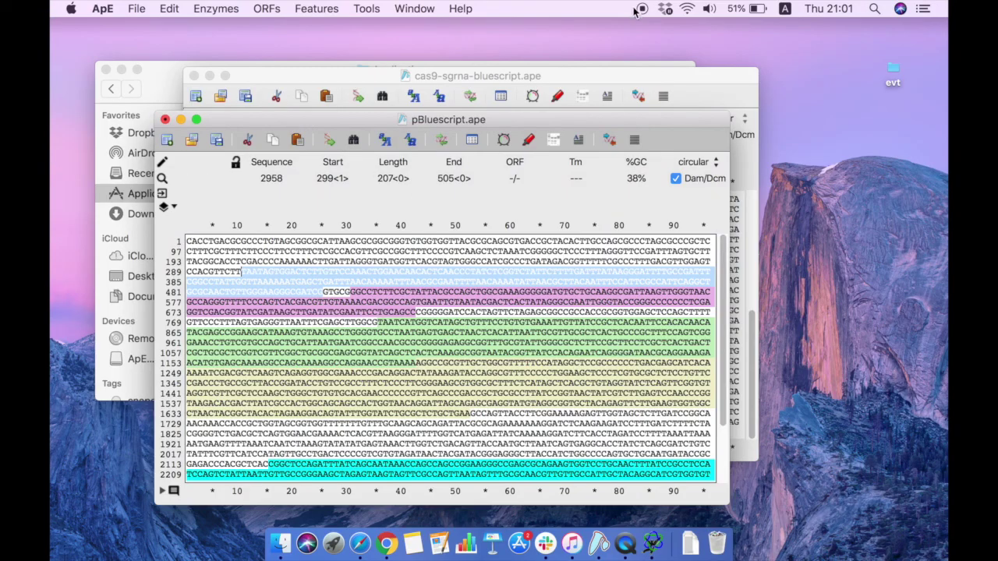